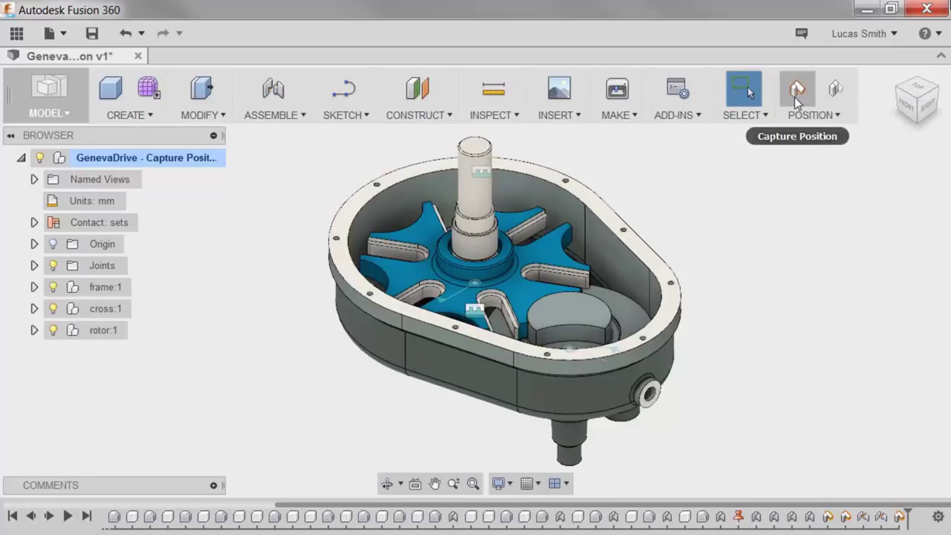
Revert the rotor's uncaptured move, rotate the rotor on its axis again, and capture the new position.
click(835, 97)
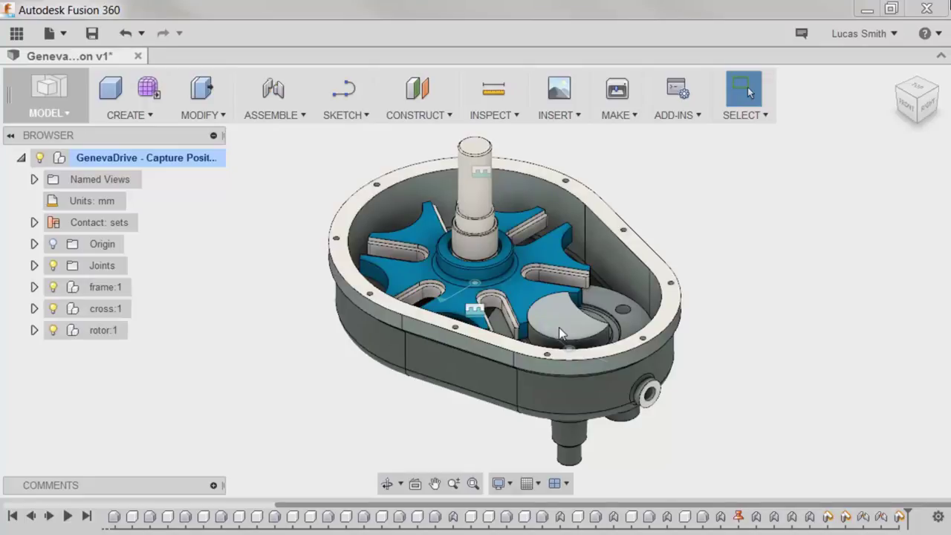
drag(572, 315, 635, 394)
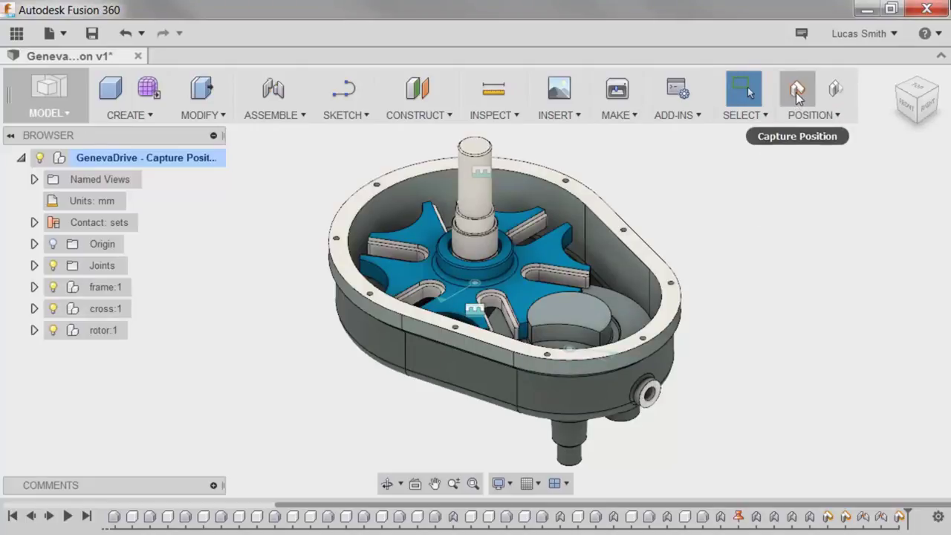
click(795, 92)
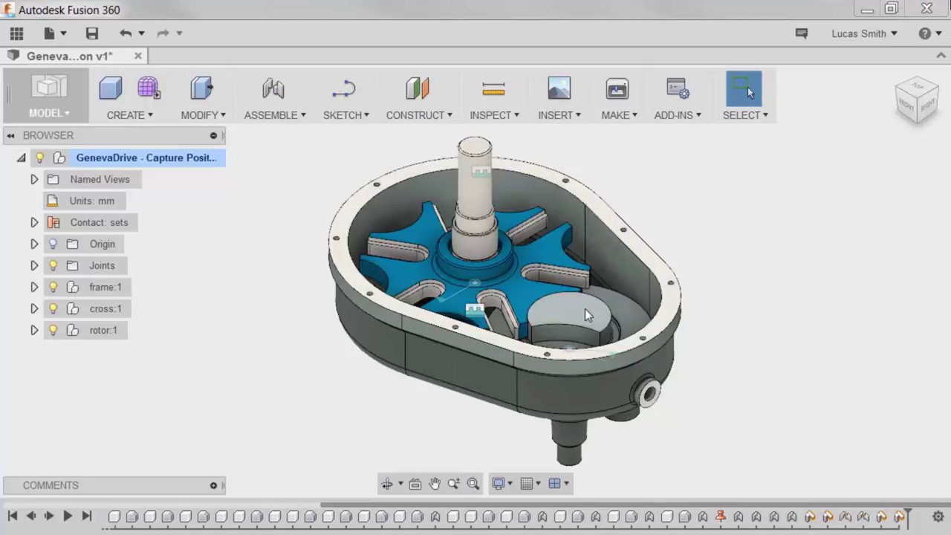
Roll the timeline back to before the last captured position, and return it to the end.
click(900, 512)
drag(900, 512, 886, 511)
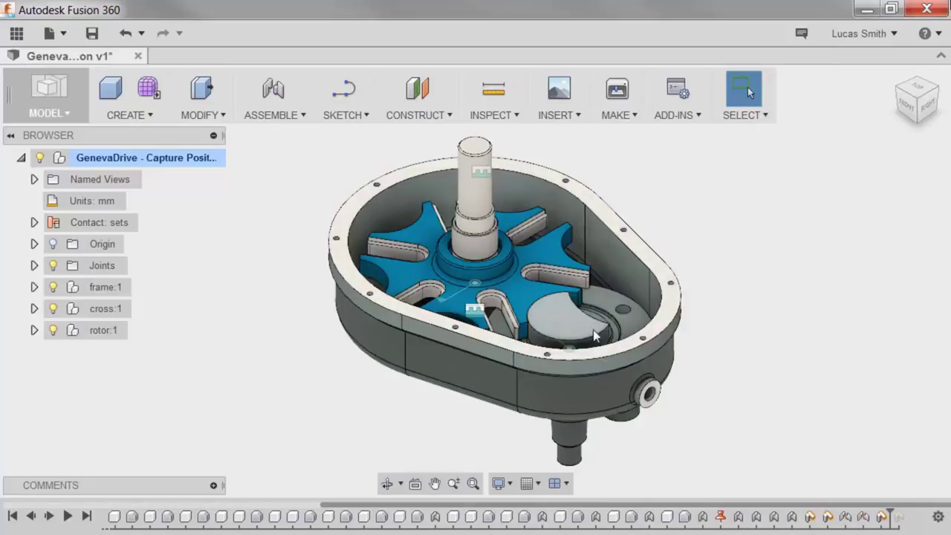
drag(892, 511, 906, 511)
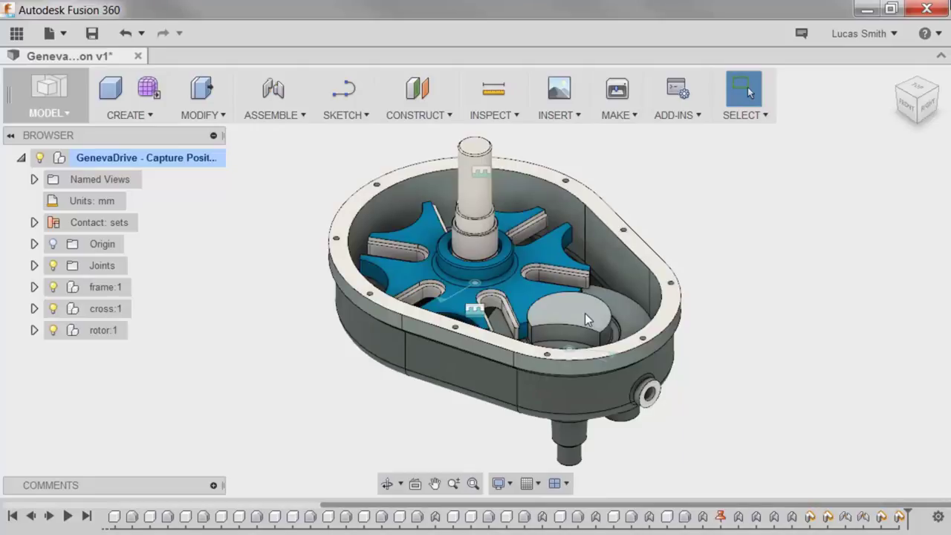
Suppress the last captured position feature in the timeline and unsuppress it again.
right_click(901, 517)
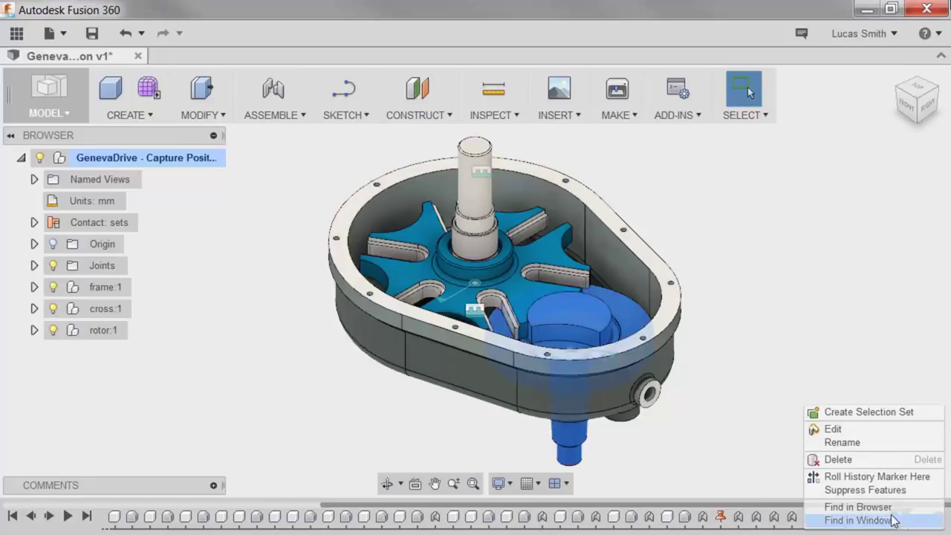
click(859, 492)
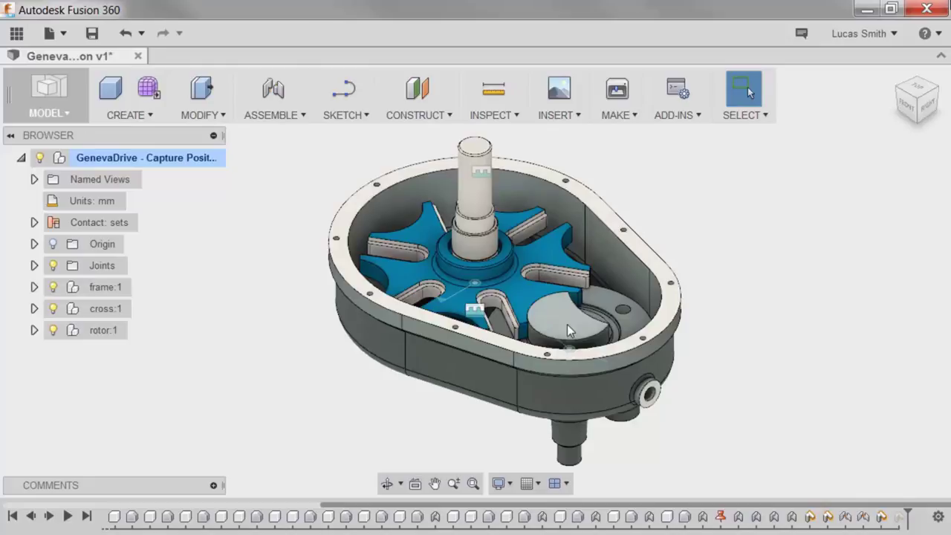
right_click(900, 519)
click(871, 491)
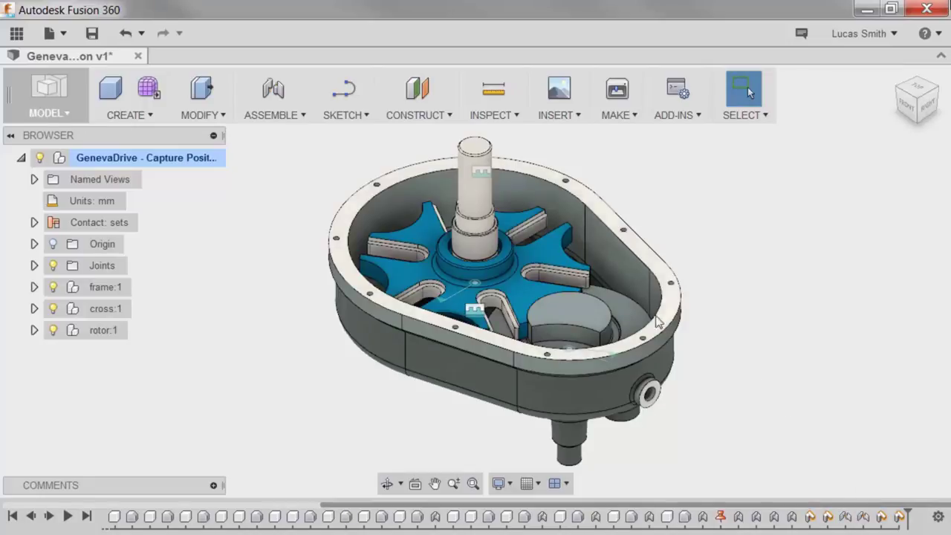
Rotate the rotor and the blue cross on their joints and capture their positions as a new timeline feature.
drag(613, 299, 635, 404)
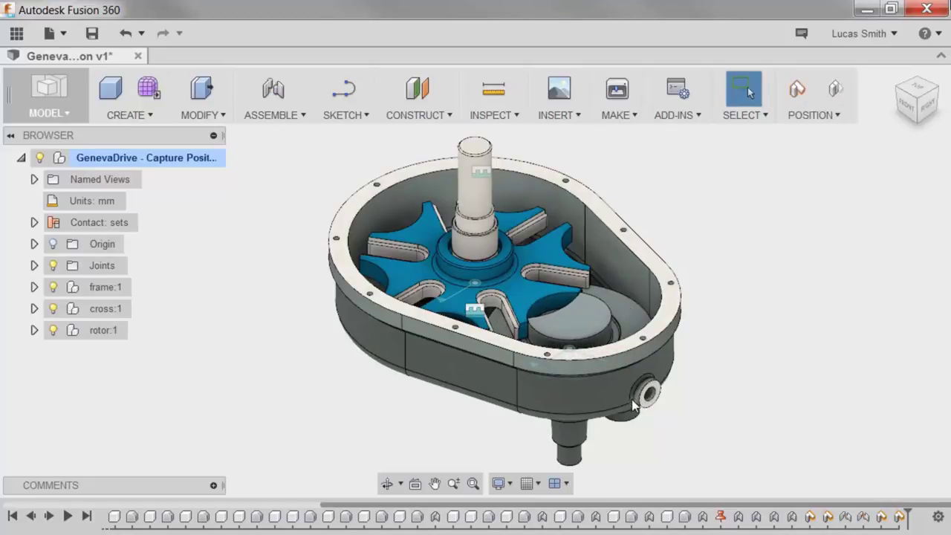
drag(516, 284, 547, 271)
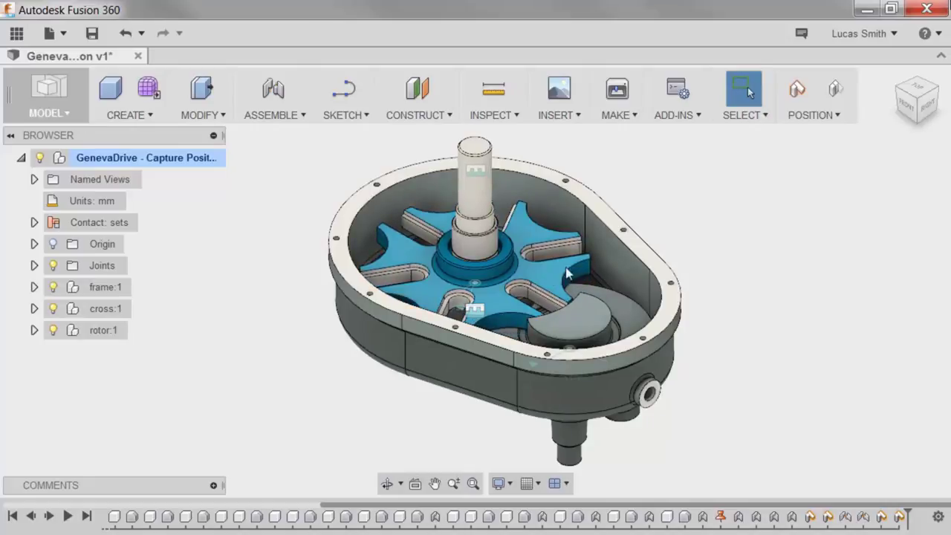
click(800, 98)
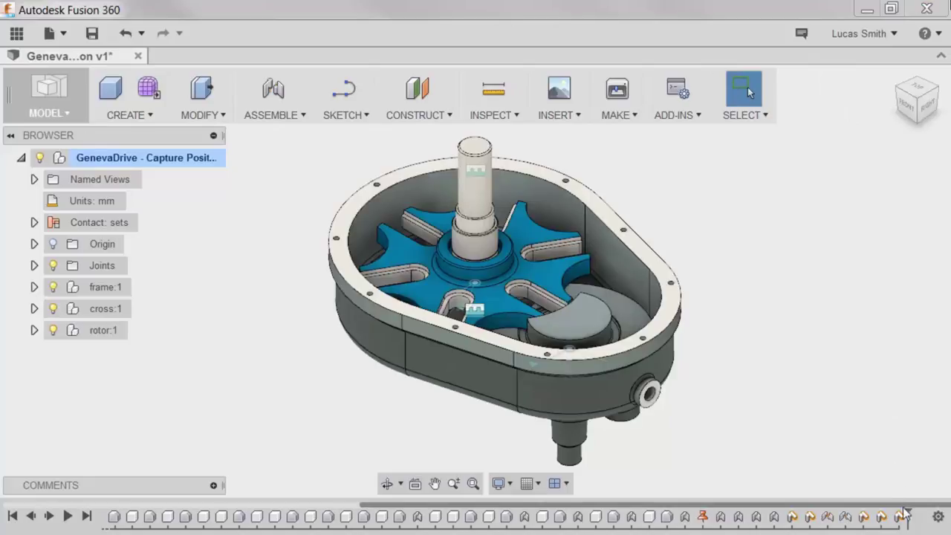
mouse_move(906, 513)
mouse_down()
mouse_move(888, 511)
mouse_move(906, 509)
mouse_up()
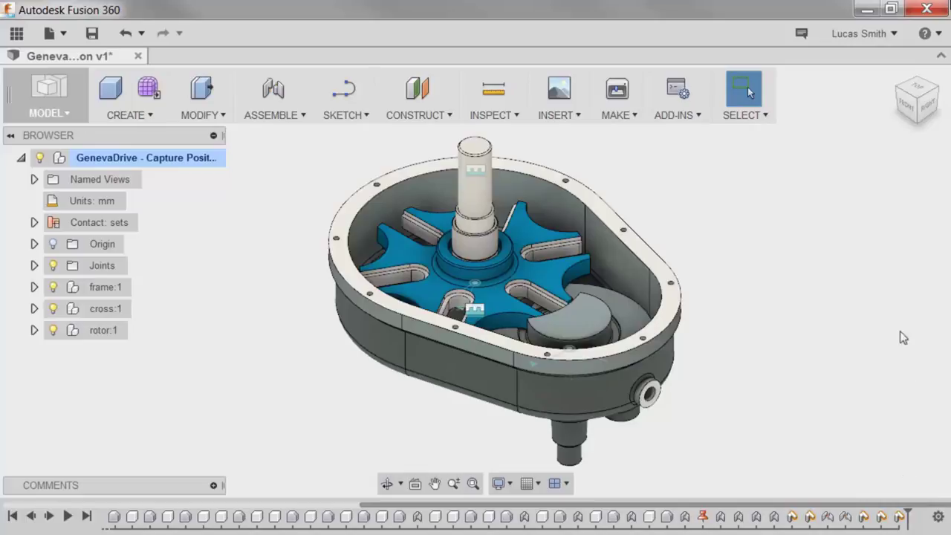
In a top view, rotate the rotor so its pin sits centred in the cross slot, and capture the position.
click(914, 91)
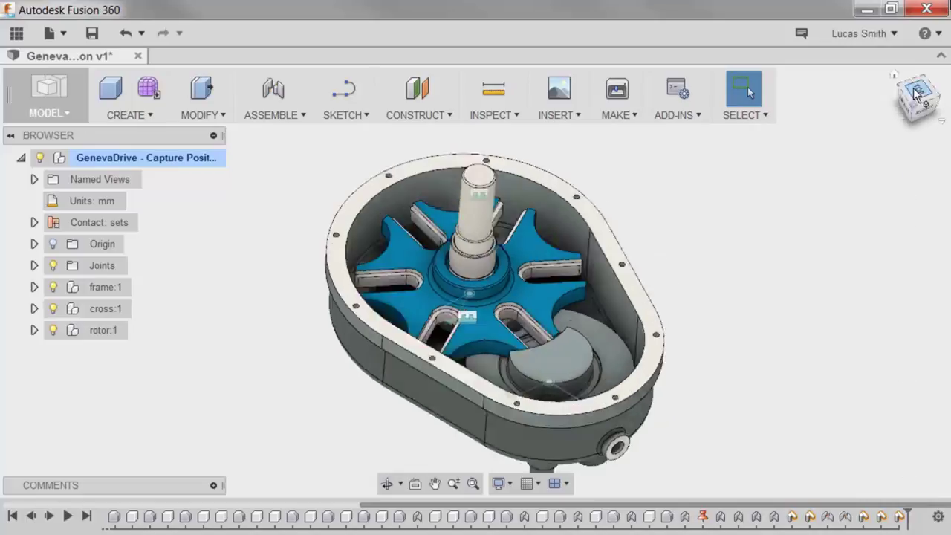
click(931, 76)
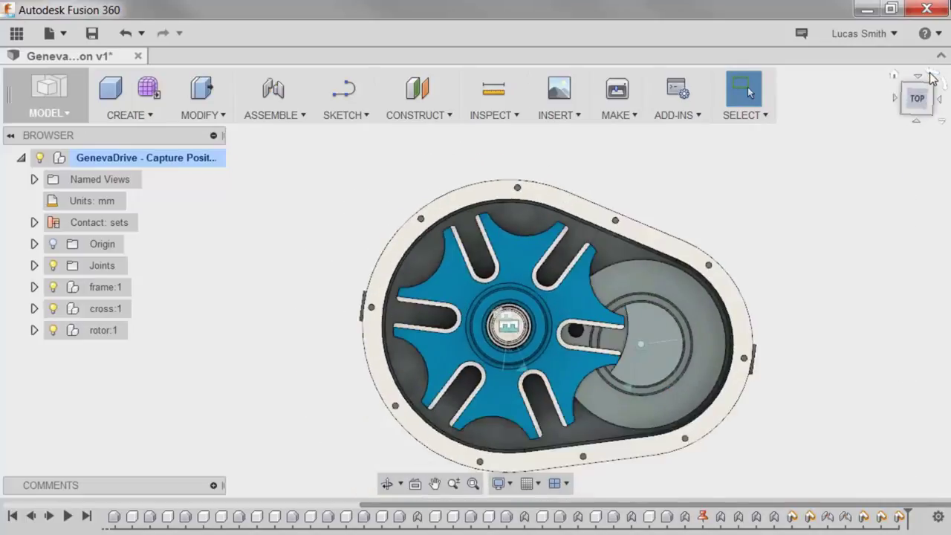
middle_drag(829, 325, 801, 295)
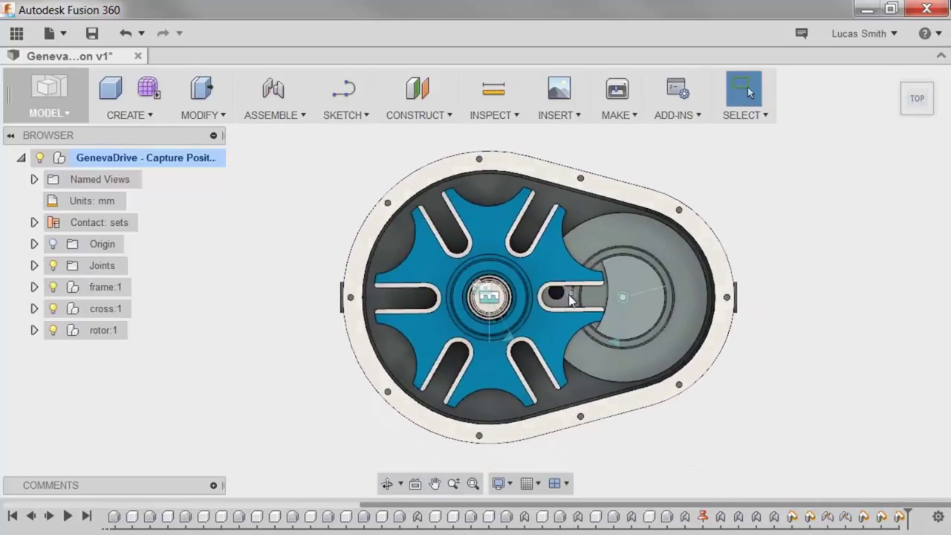
scroll(561, 297, up, 5)
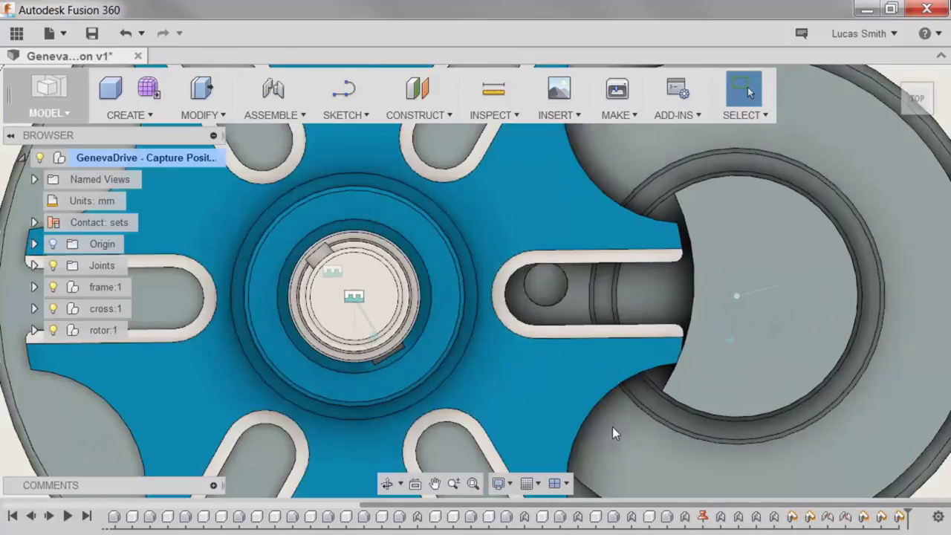
drag(612, 427, 595, 403)
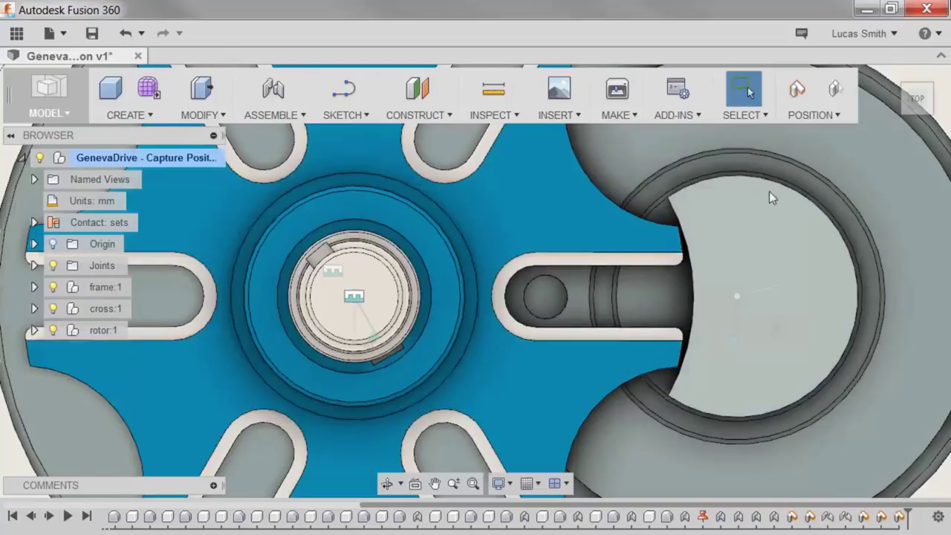
click(796, 92)
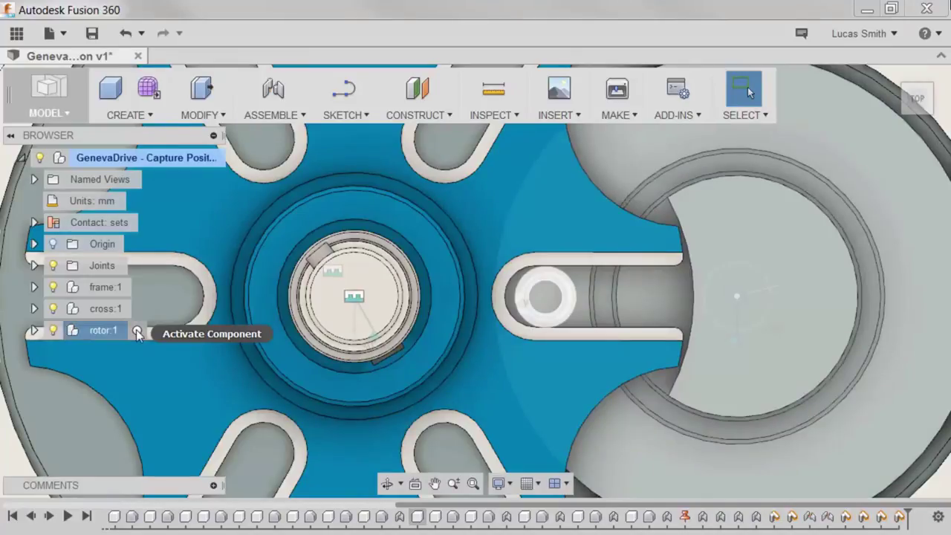
Activate rotor:1 and create a new component inside it.
click(137, 330)
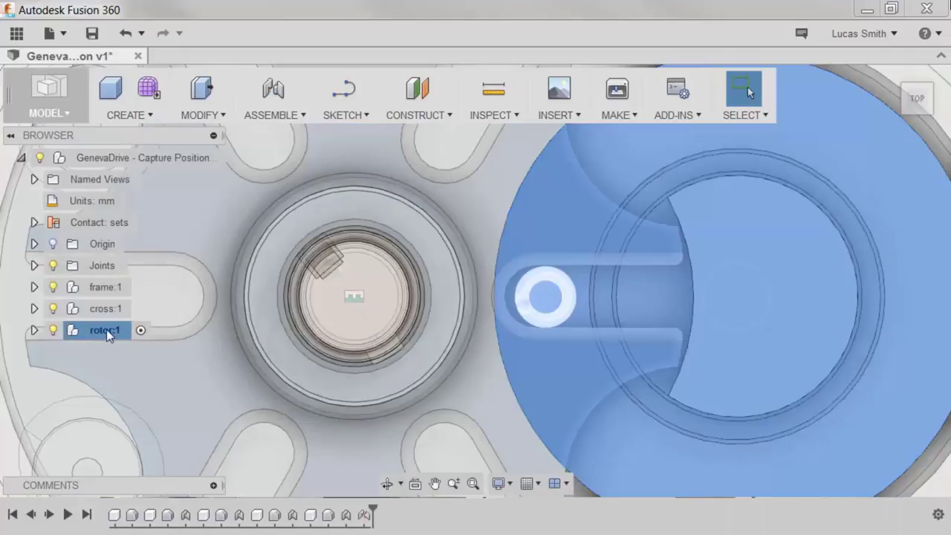
right_click(106, 329)
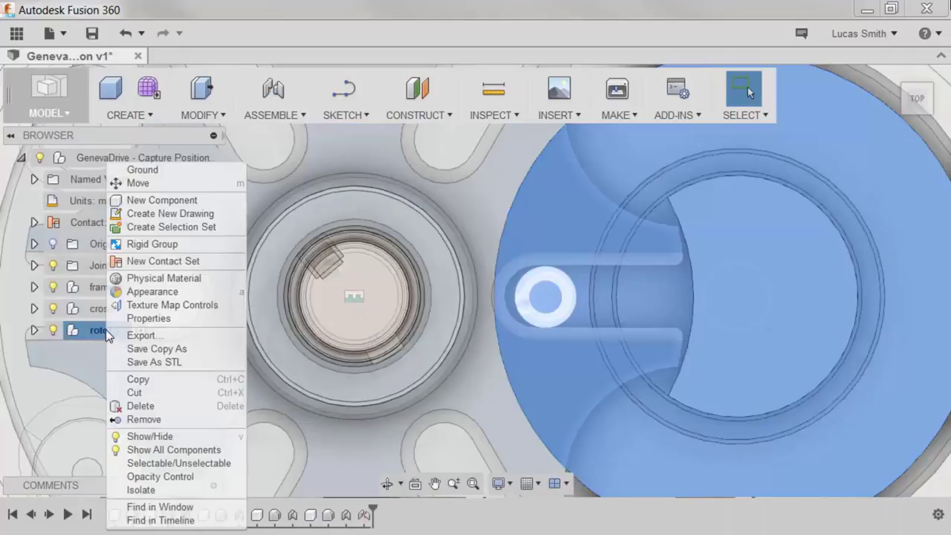
click(151, 202)
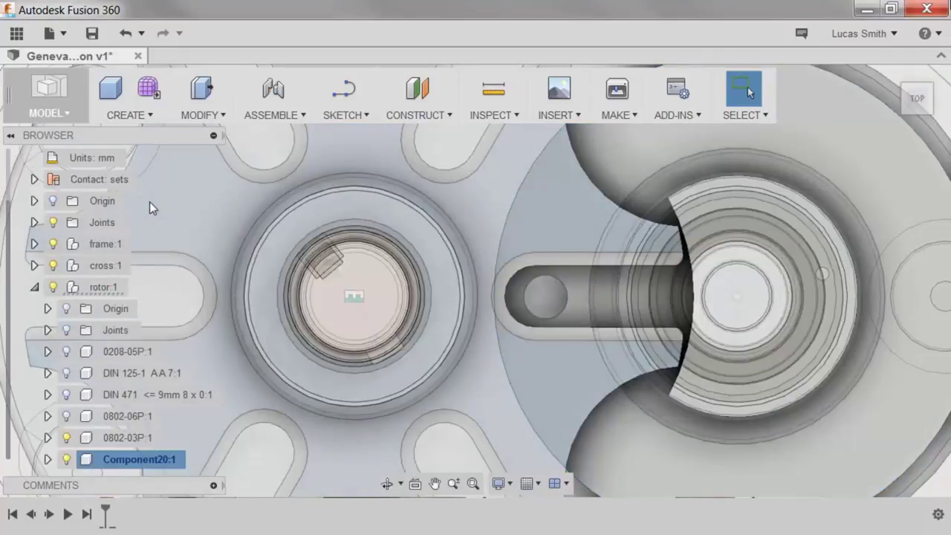
Create a sketch on the rotor disc face visible through the cross slot, with the top view oriented so the slot runs horizontally.
mouse_move(143, 459)
right_click(578, 303)
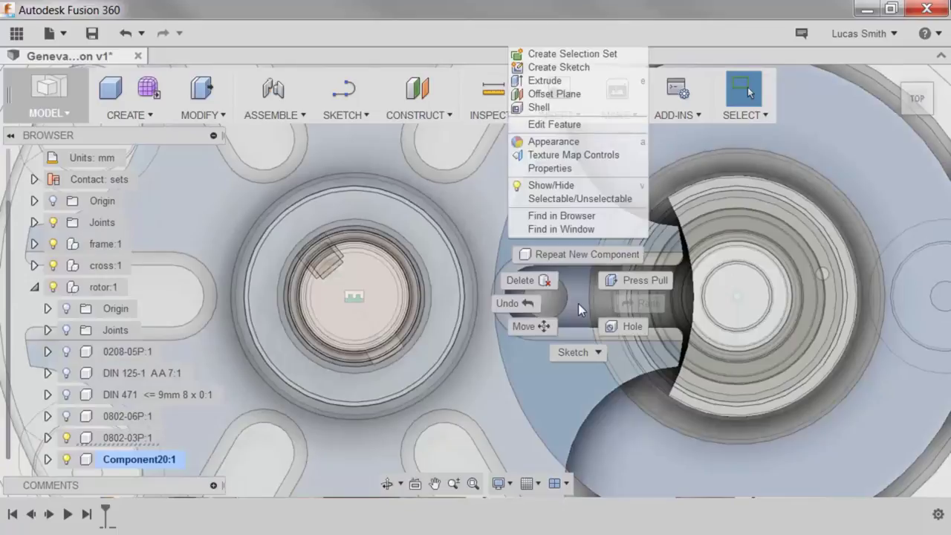
click(567, 68)
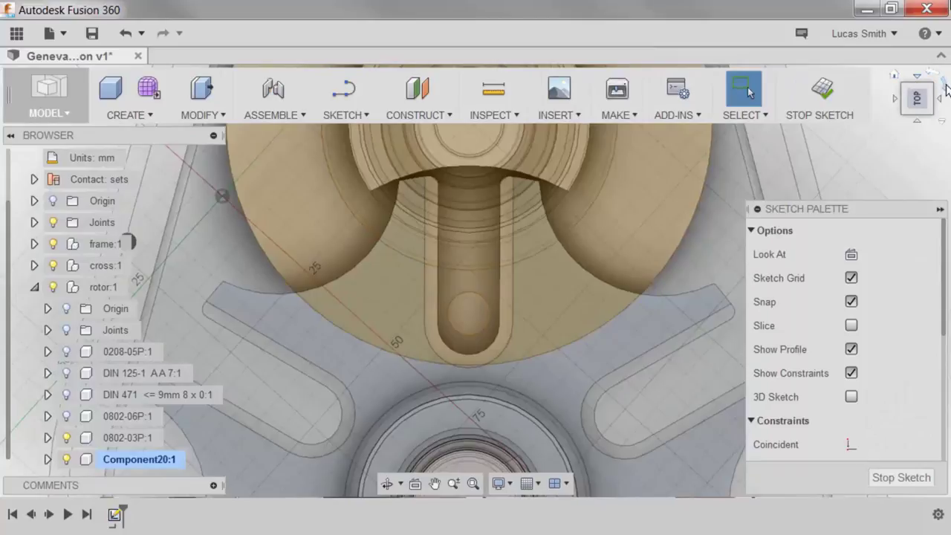
click(941, 80)
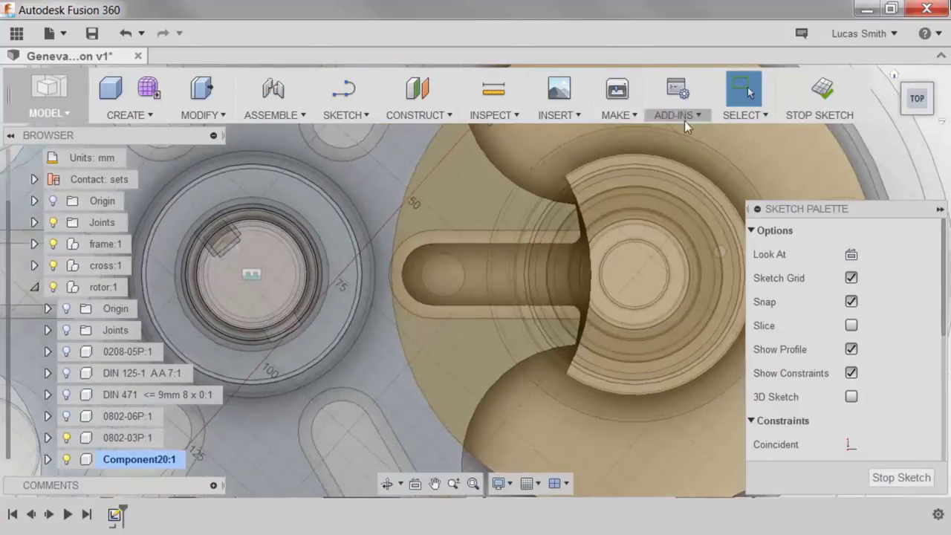
Project the pin's circular edge and the cross slot's two straight inner edges into the sketch.
click(346, 113)
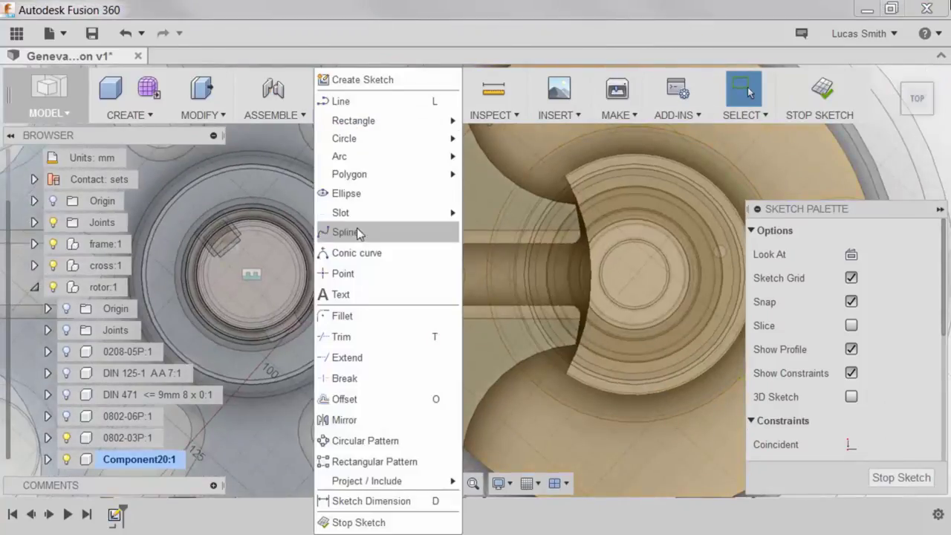
mouse_move(356, 485)
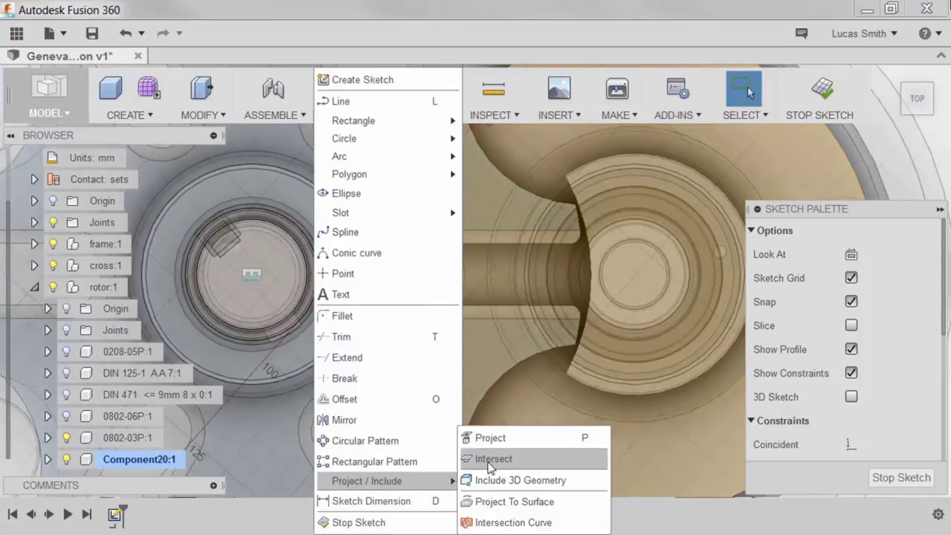
click(491, 437)
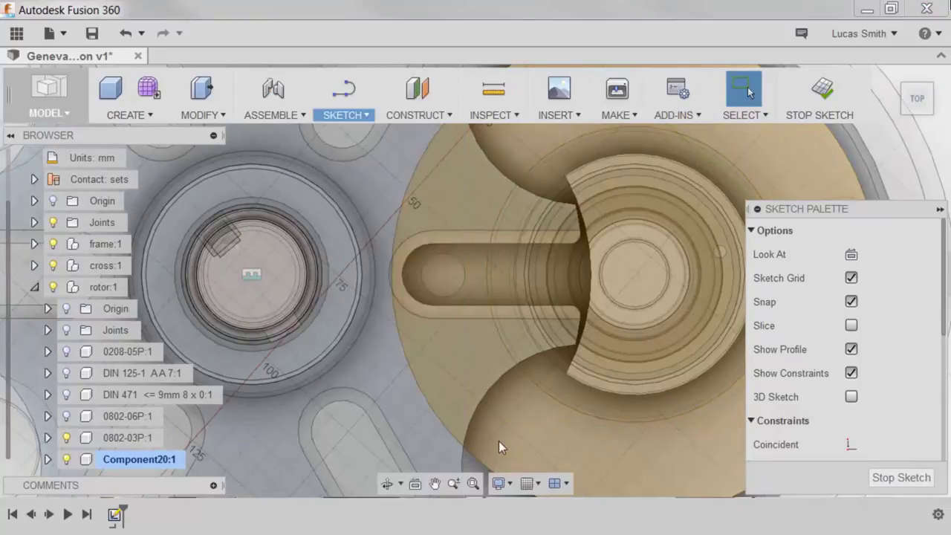
click(465, 279)
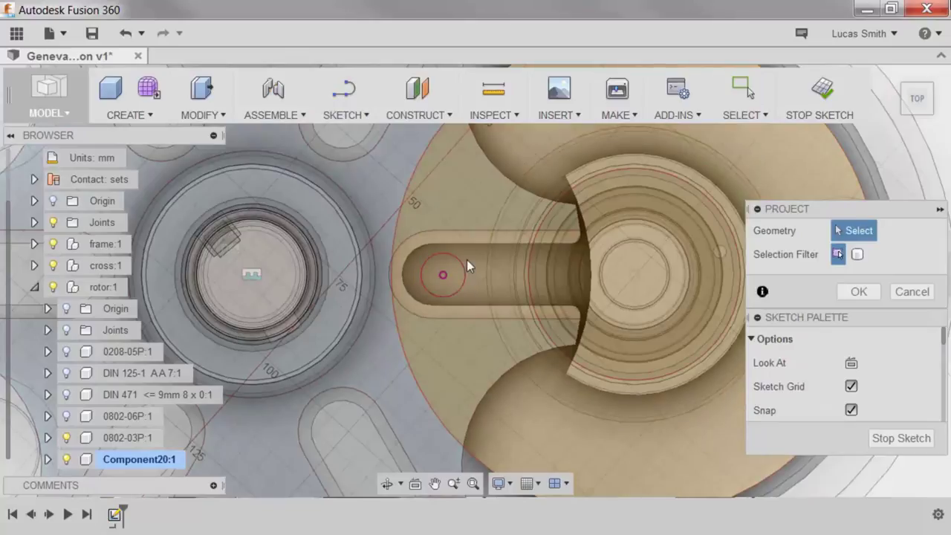
click(469, 244)
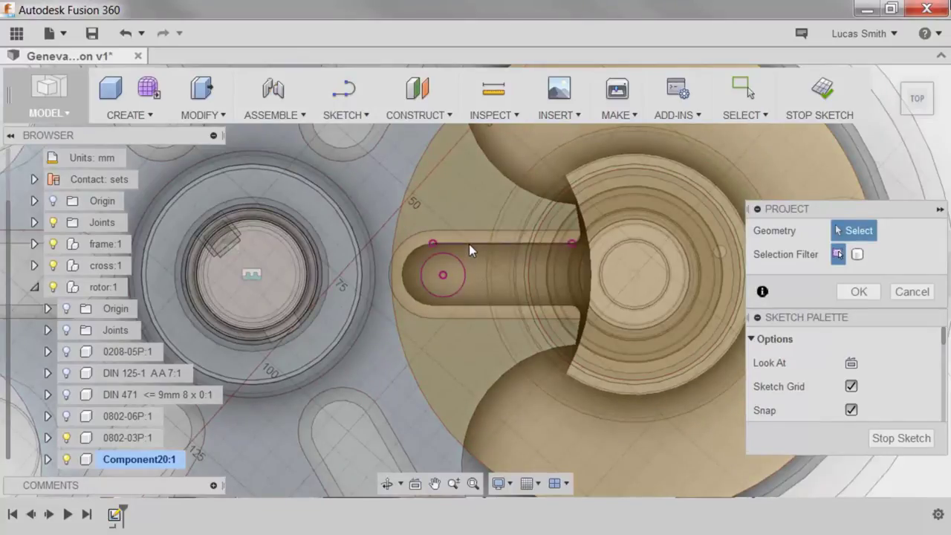
click(469, 305)
click(850, 291)
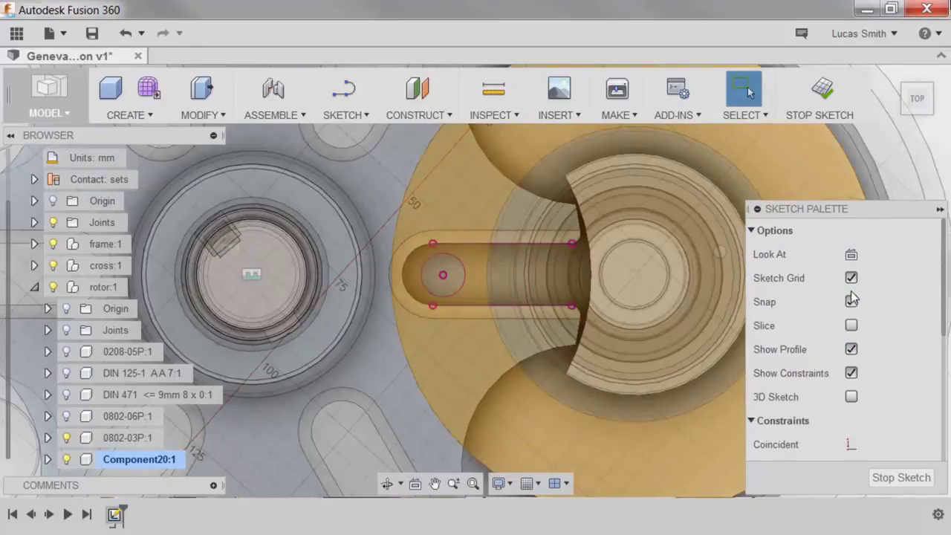
Draw a center diameter circle on the projected pin's centre, tangent to the projected slot edges, and finish the sketch.
click(351, 116)
mouse_move(446, 139)
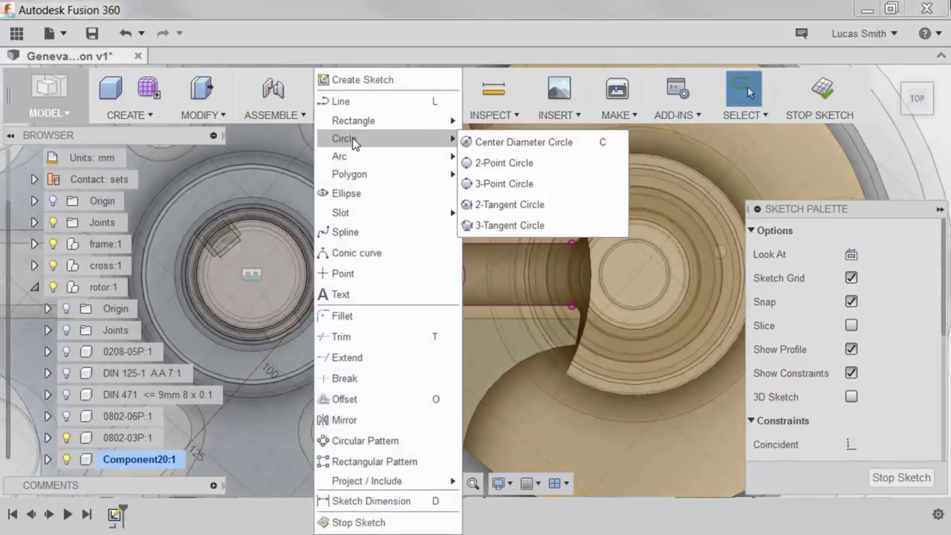
click(483, 144)
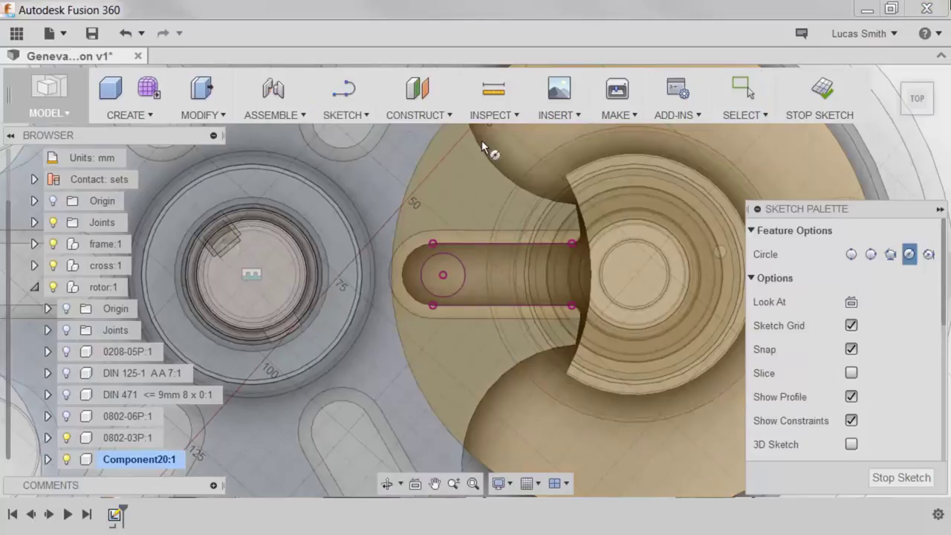
click(448, 264)
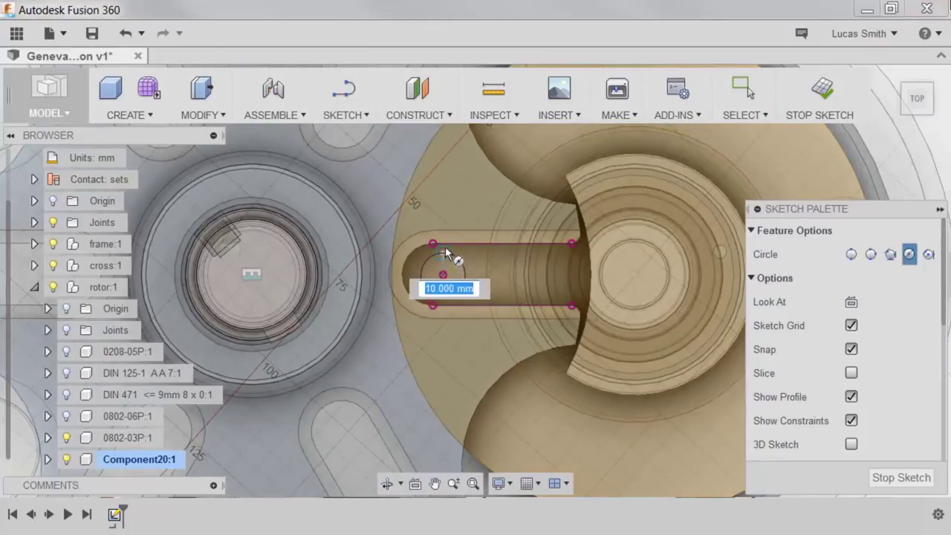
click(443, 303)
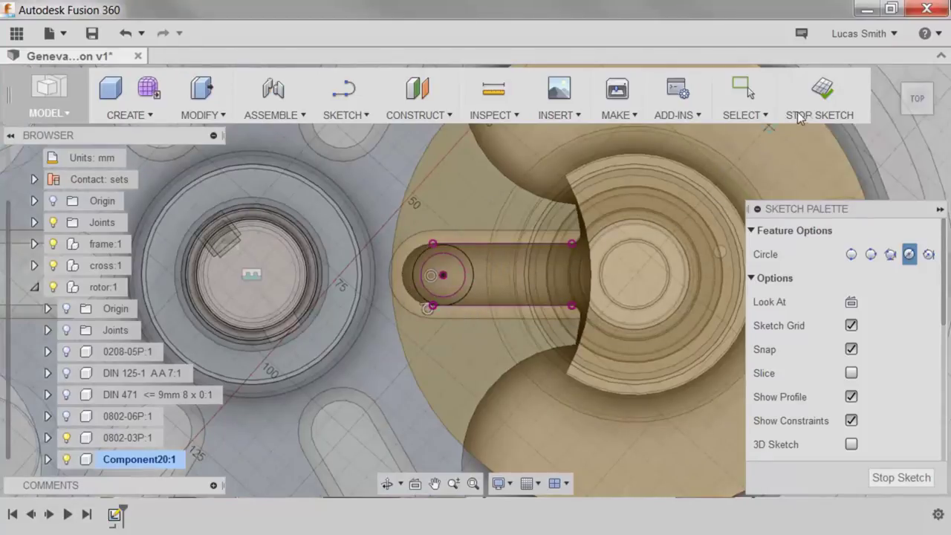
click(818, 101)
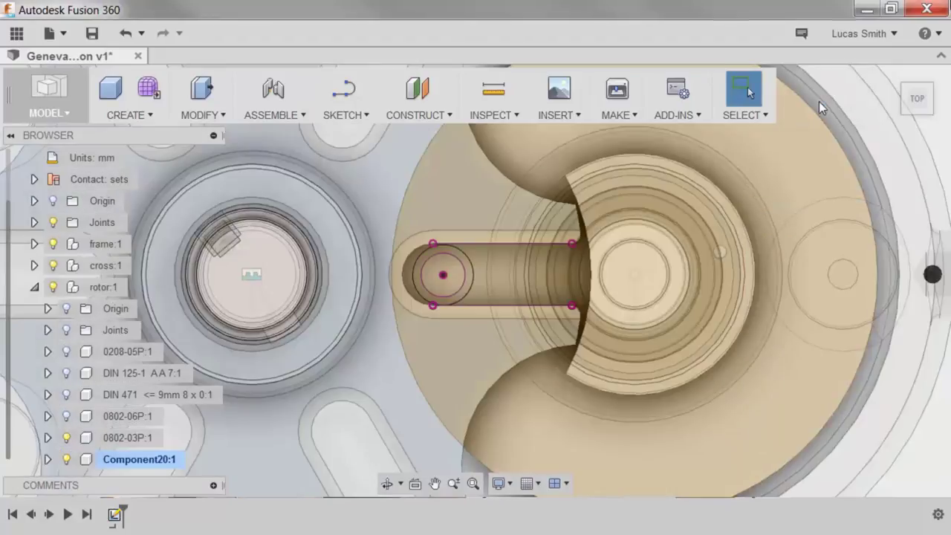
Extrude the inner circle profile of the sketch by -10 mm as a new body.
click(142, 114)
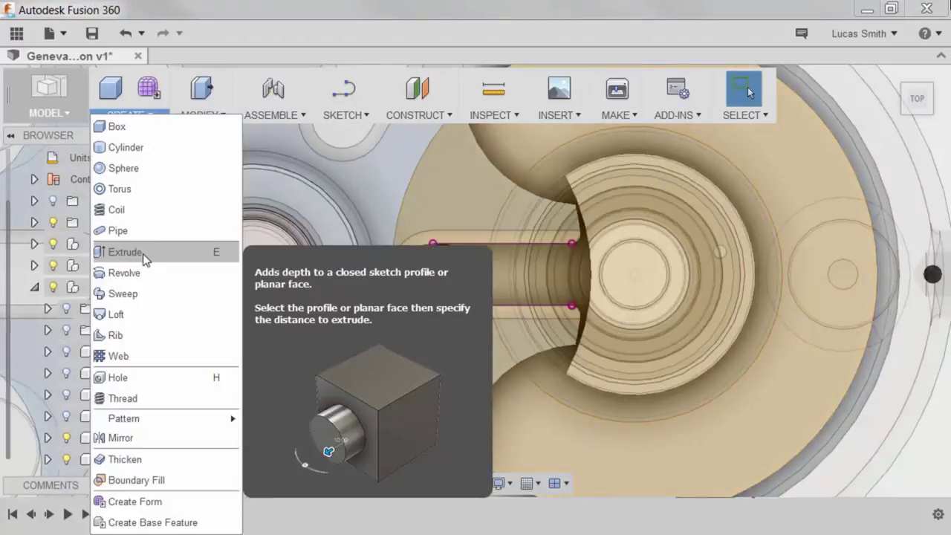
click(144, 254)
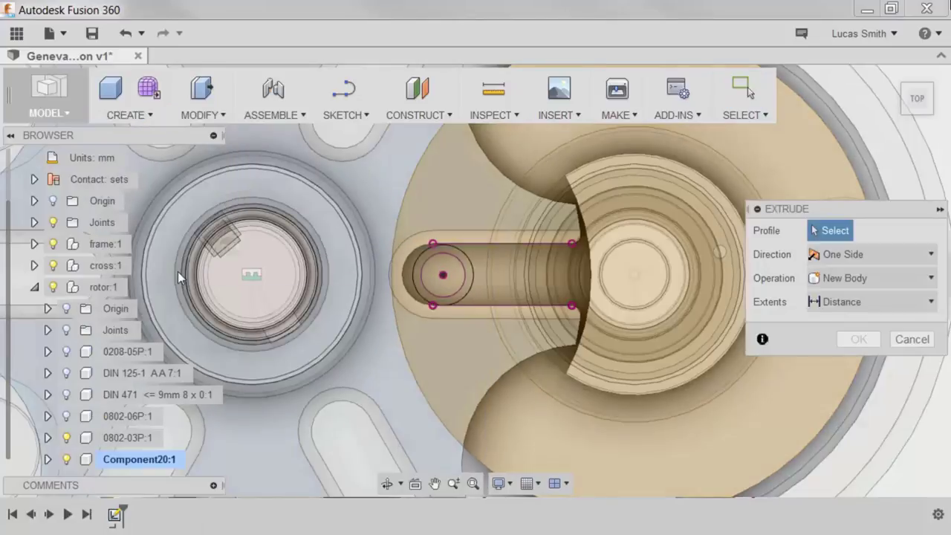
click(448, 288)
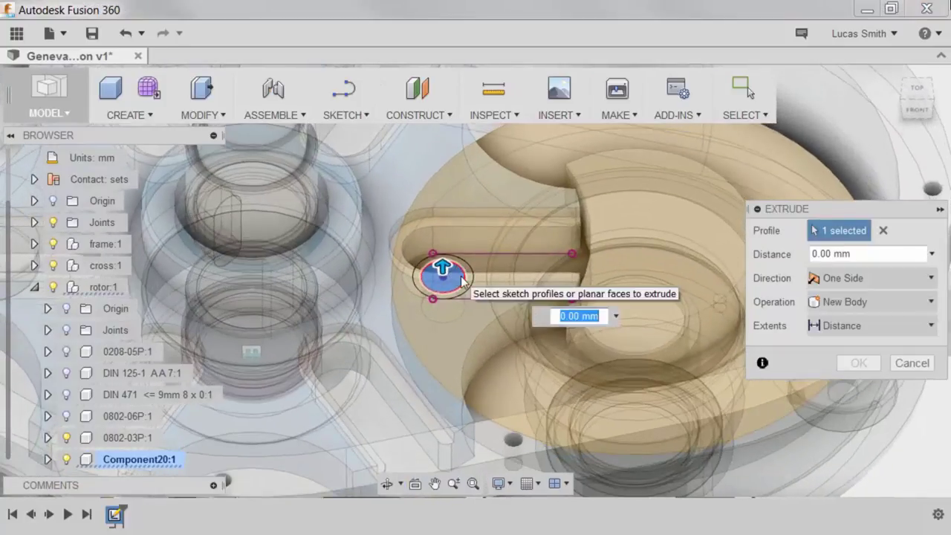
double_click(837, 255)
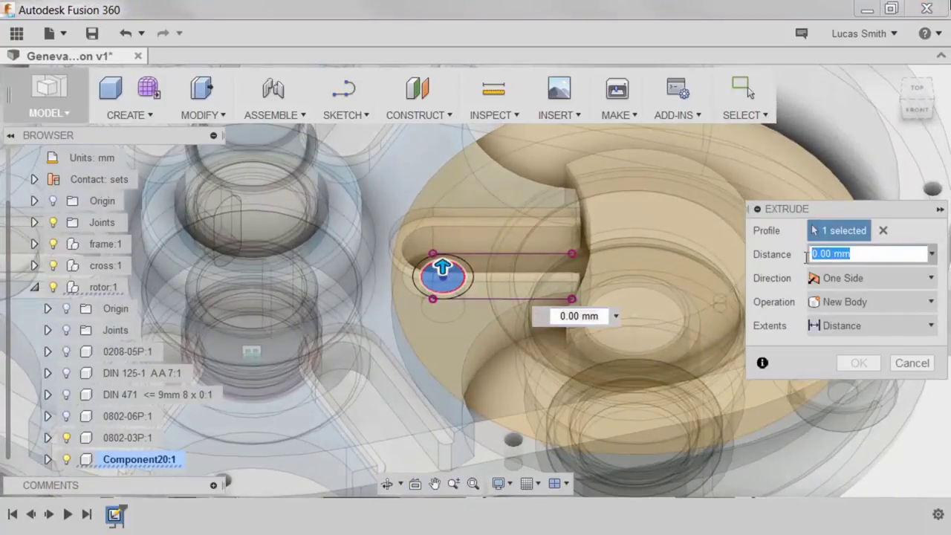
text(-10)
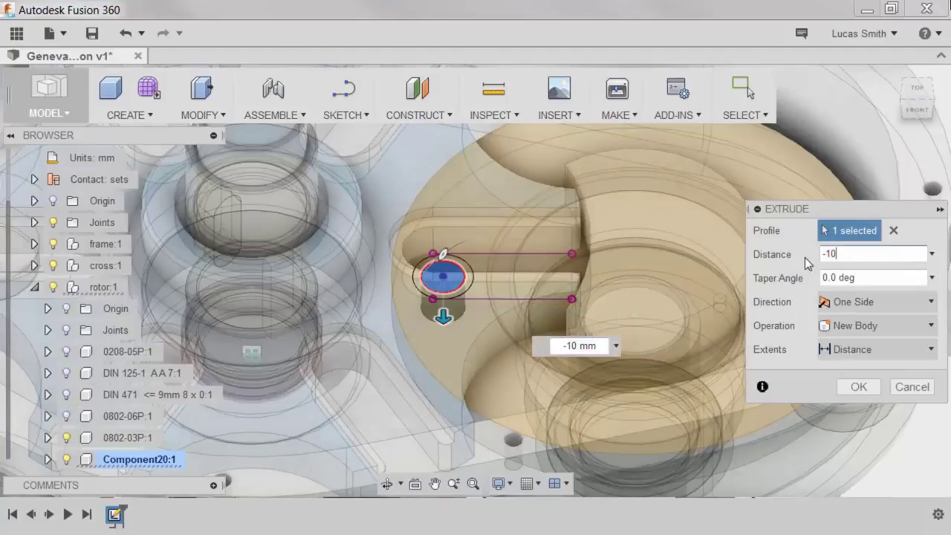
click(847, 388)
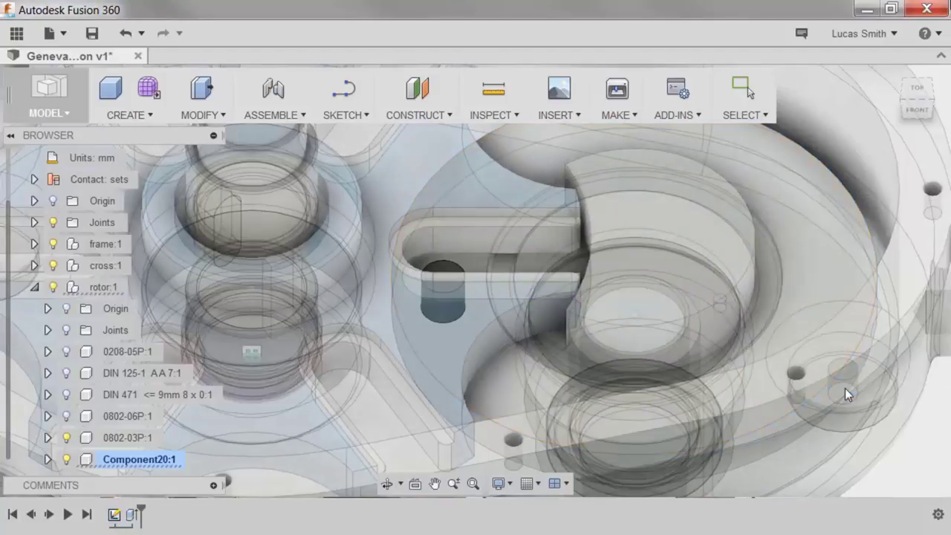
Make the new component's Sketch1 visible again for reuse.
click(166, 458)
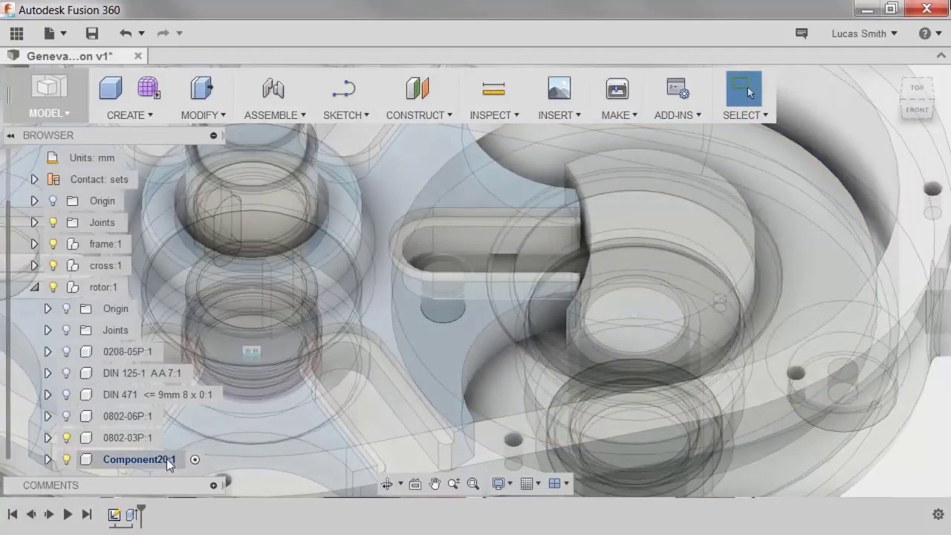
click(194, 460)
click(49, 459)
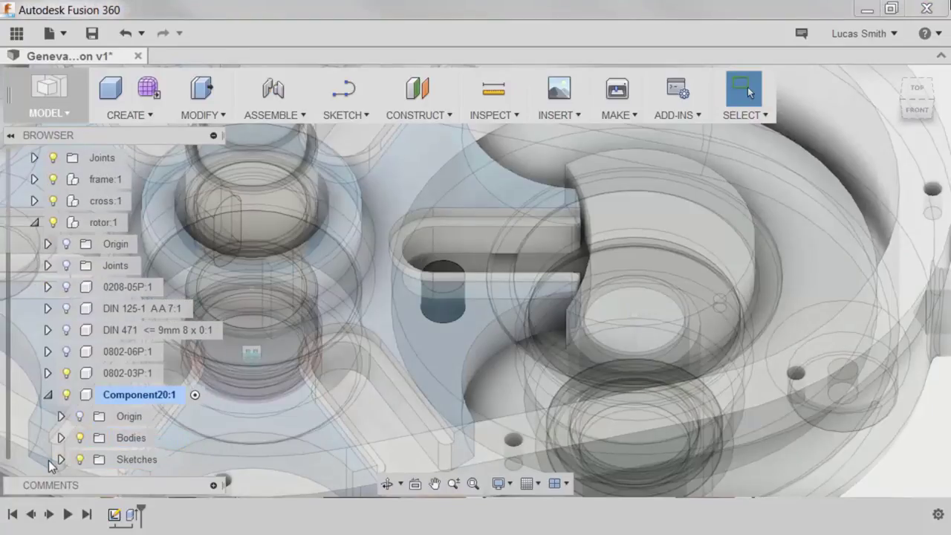
click(61, 459)
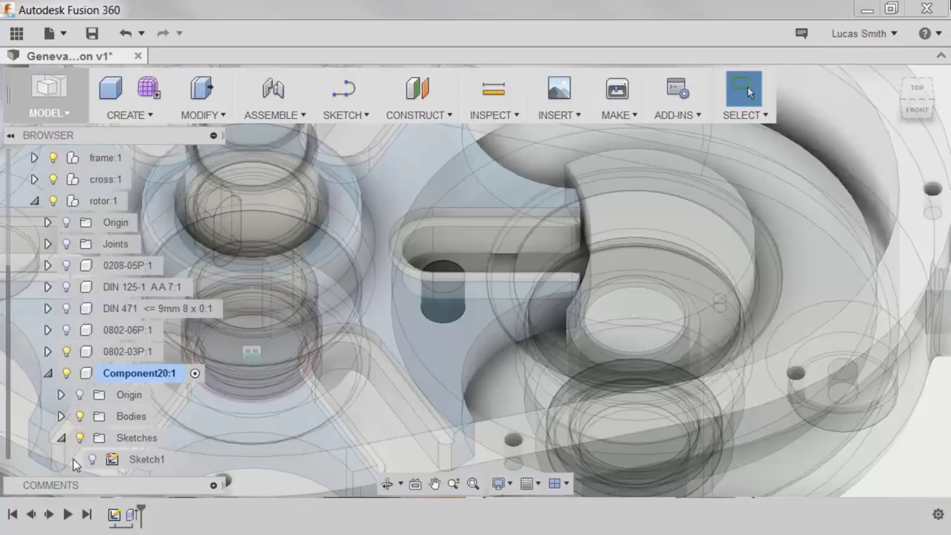
click(93, 460)
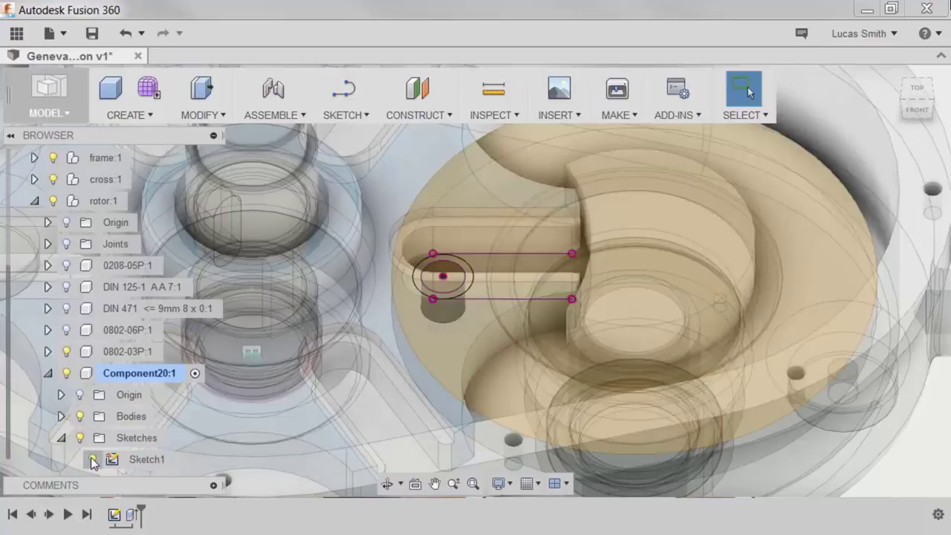
Extrude the inner circle and its surrounding ring together by 10 mm, joined to the pin body, and hide the sketch.
click(142, 119)
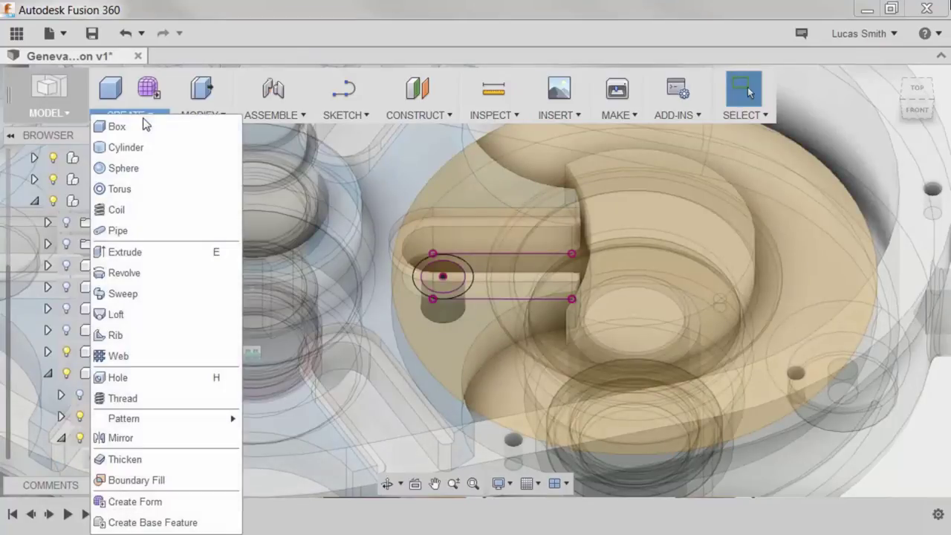
click(145, 253)
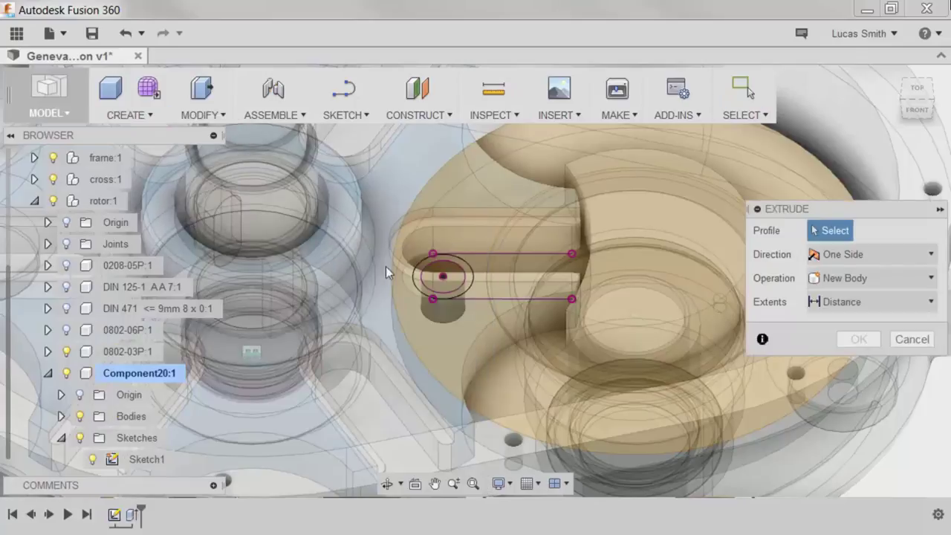
click(444, 269)
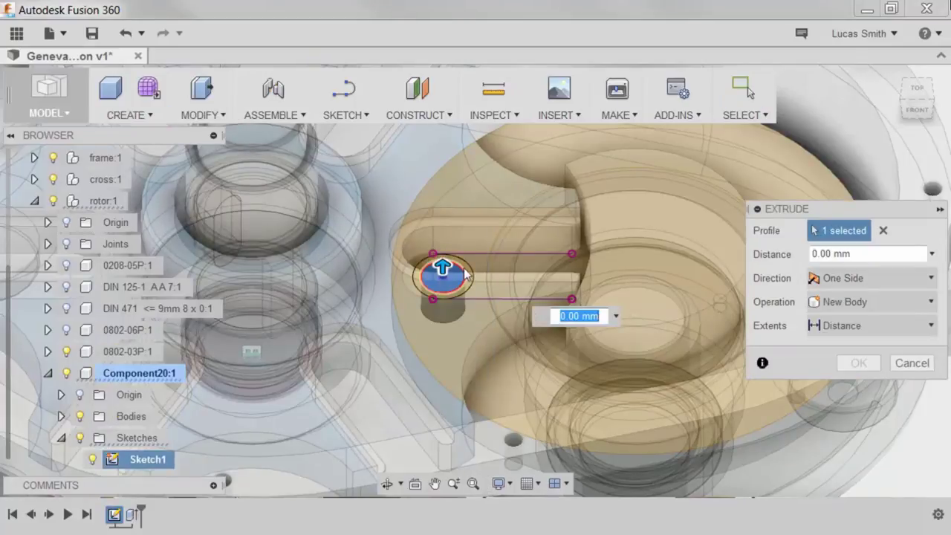
click(466, 276)
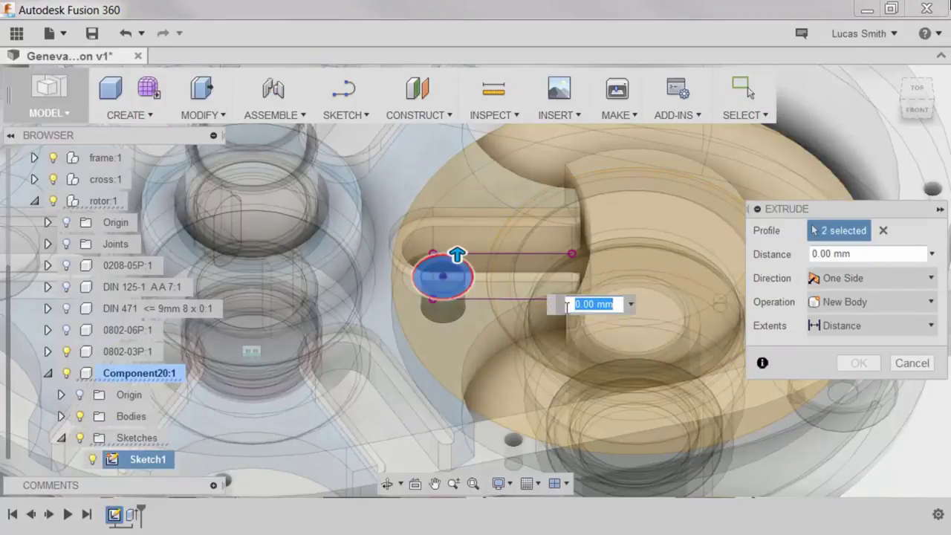
text(10)
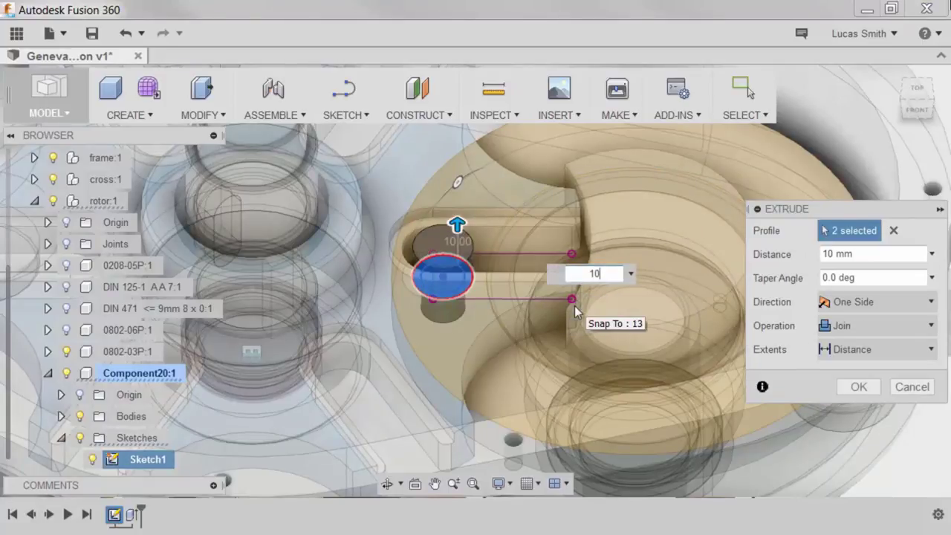
click(841, 383)
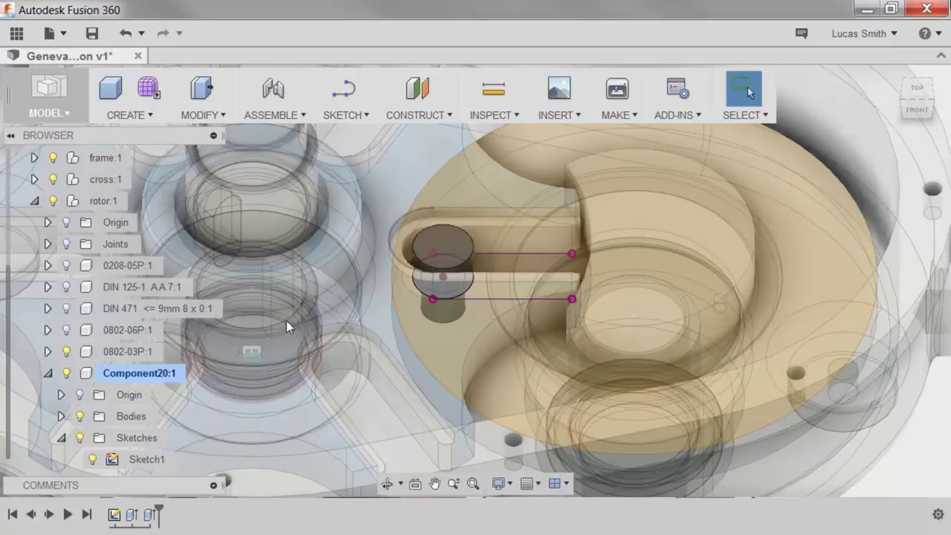
click(92, 457)
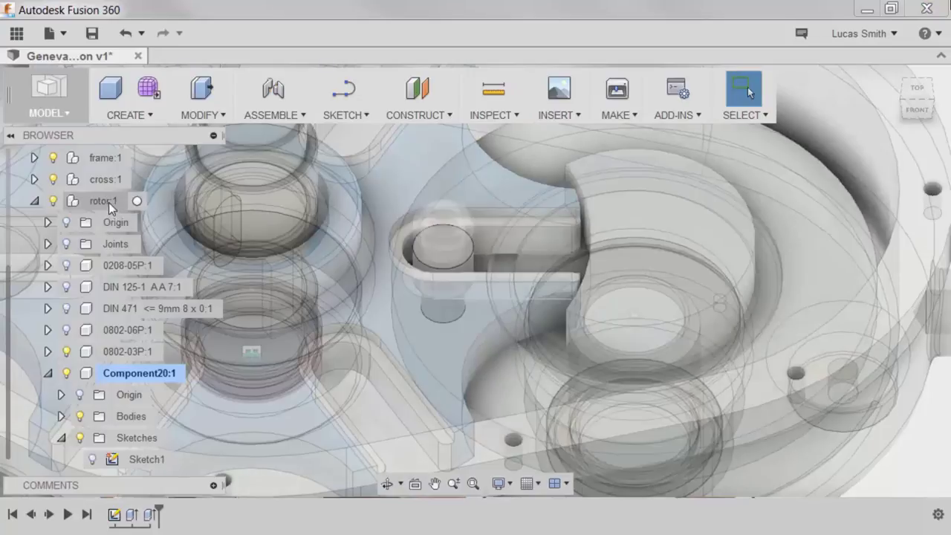
Activate rotor:1 and create a rigid group from the new pin component and the rotor disc, including child components.
click(136, 201)
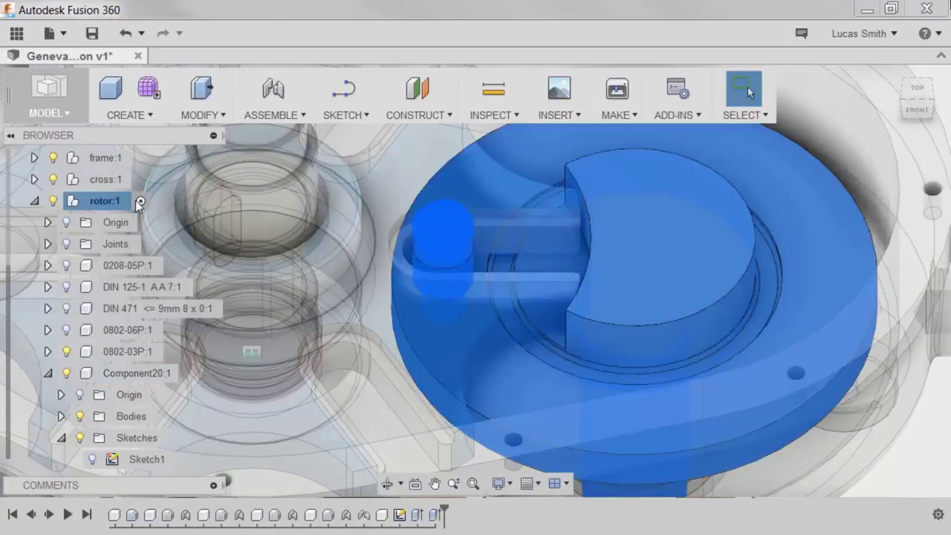
click(928, 468)
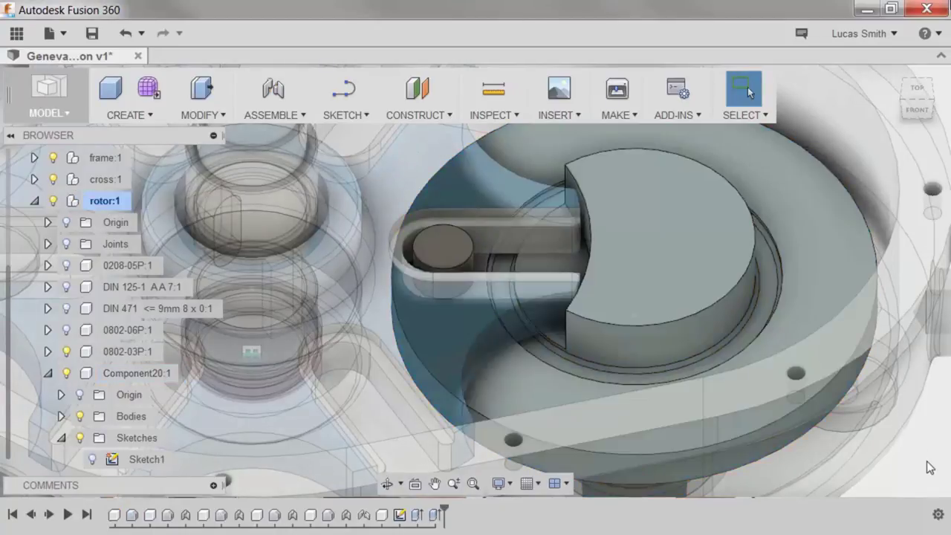
click(279, 115)
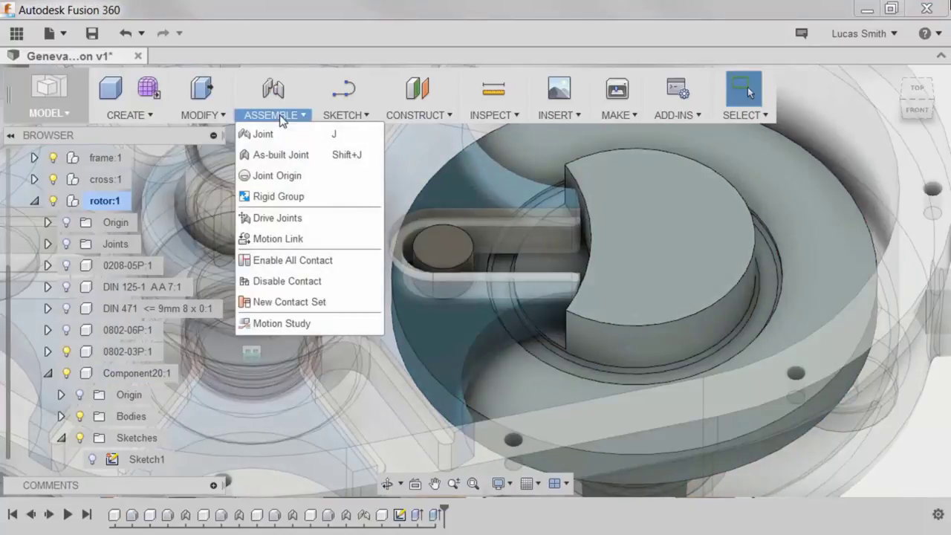
click(270, 196)
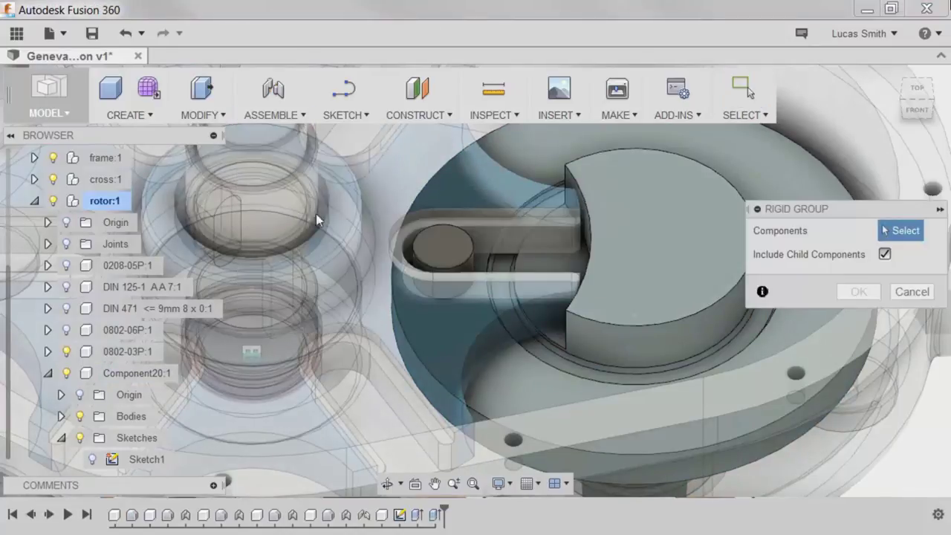
click(450, 250)
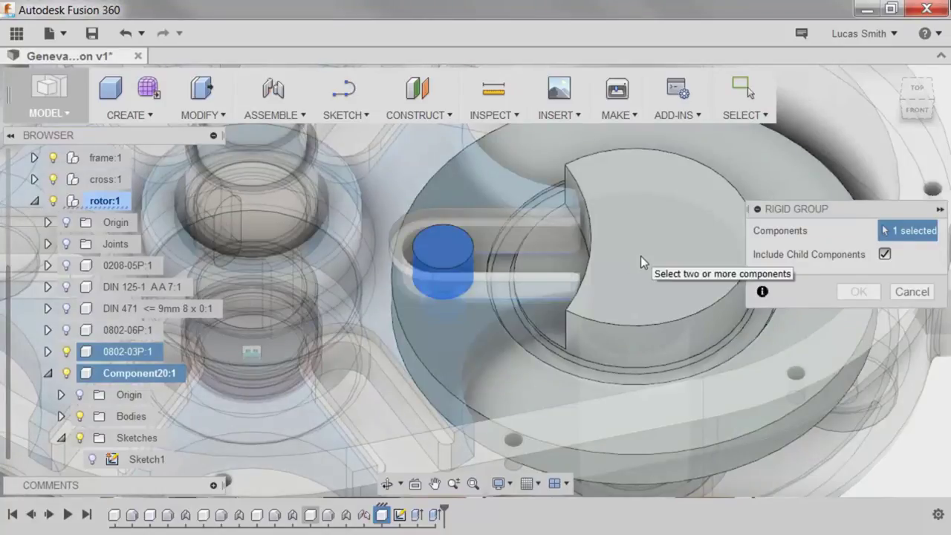
click(642, 260)
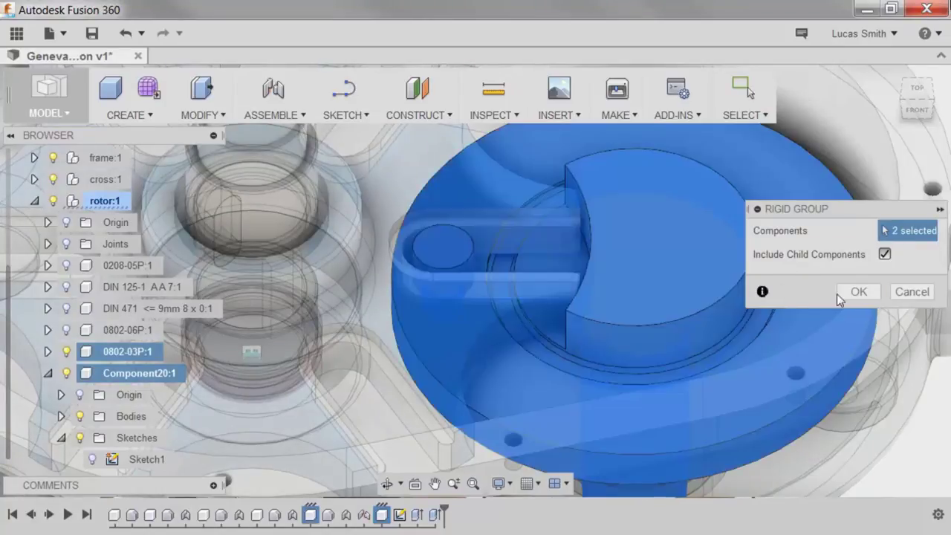
click(855, 293)
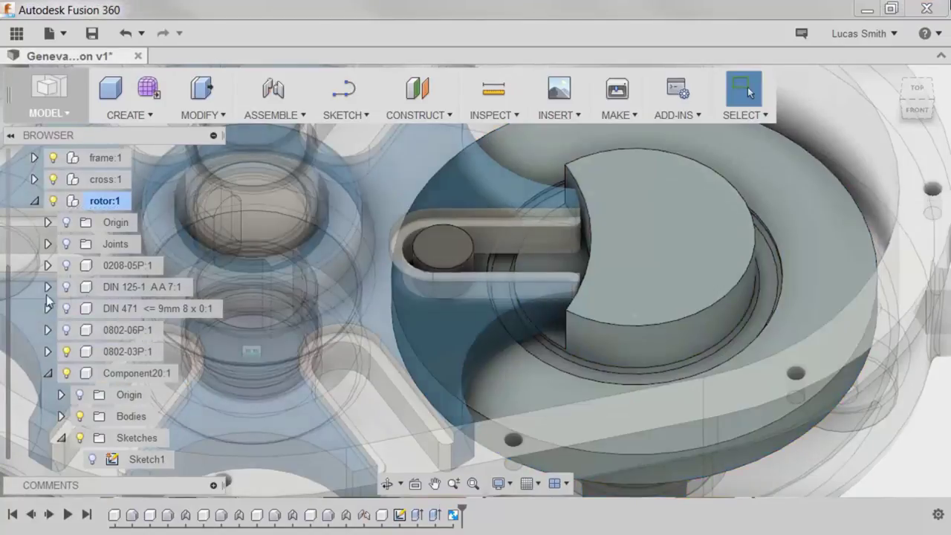
Activate the top-level GenevaDrive assembly and clear the selection.
drag(8, 289, 9, 177)
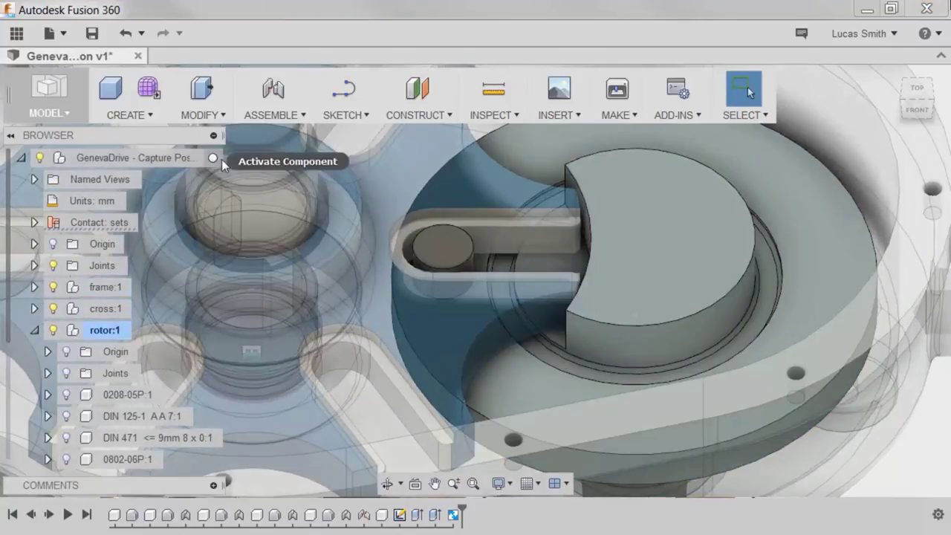
click(212, 160)
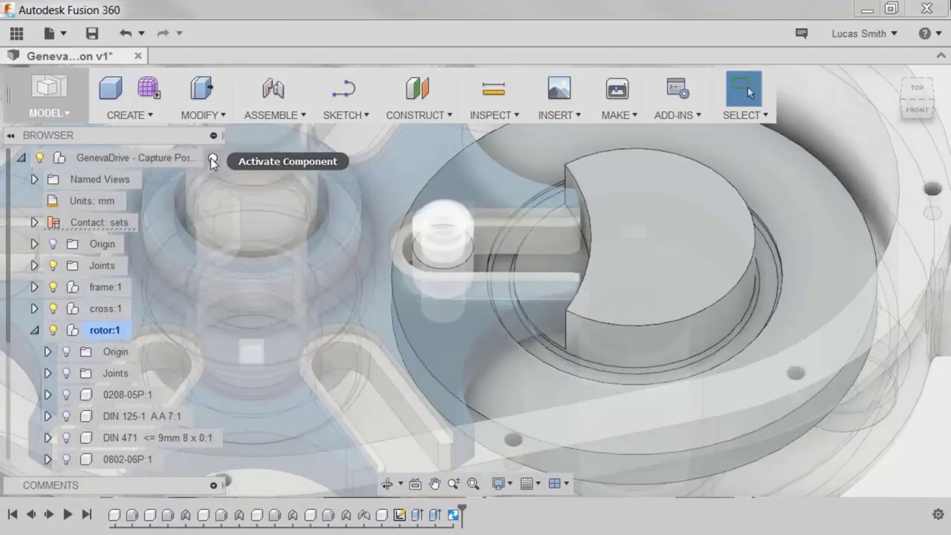
click(212, 159)
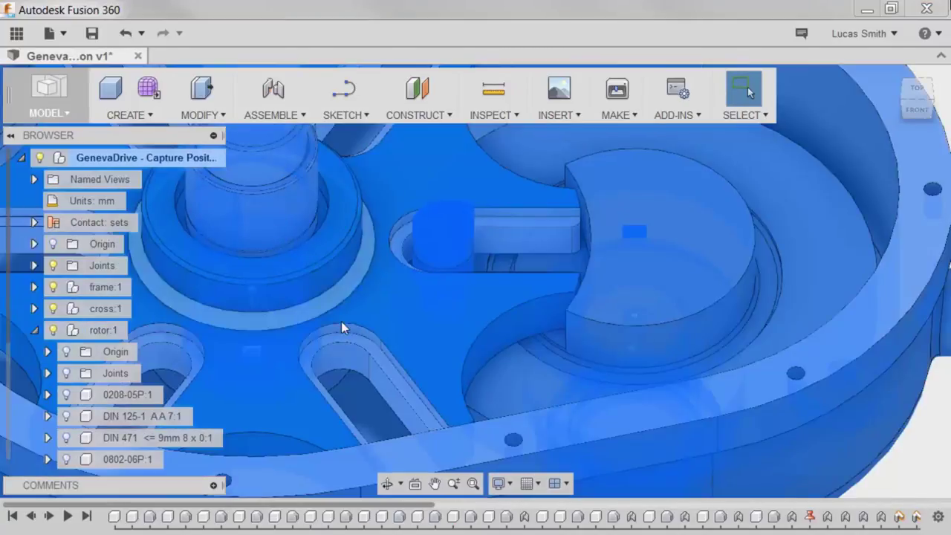
scroll(342, 327, down, 5)
middle_drag(342, 327, 472, 327)
click(282, 186)
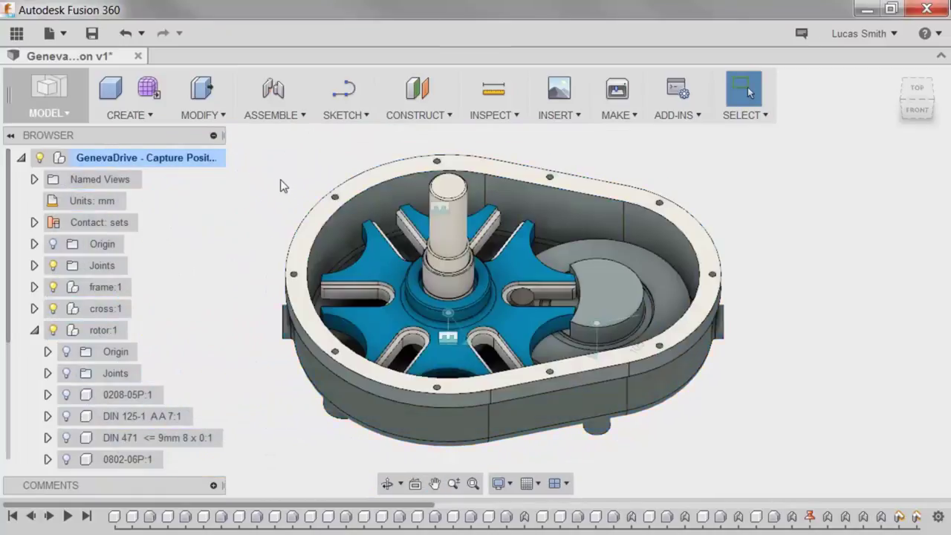
Create a new contact set between the blue cross wheel and the new pin.
click(276, 117)
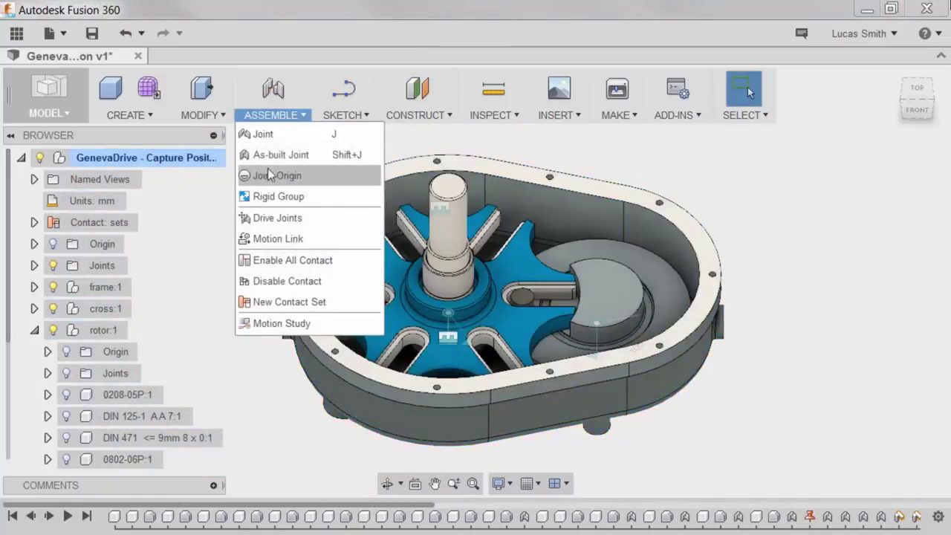
click(275, 302)
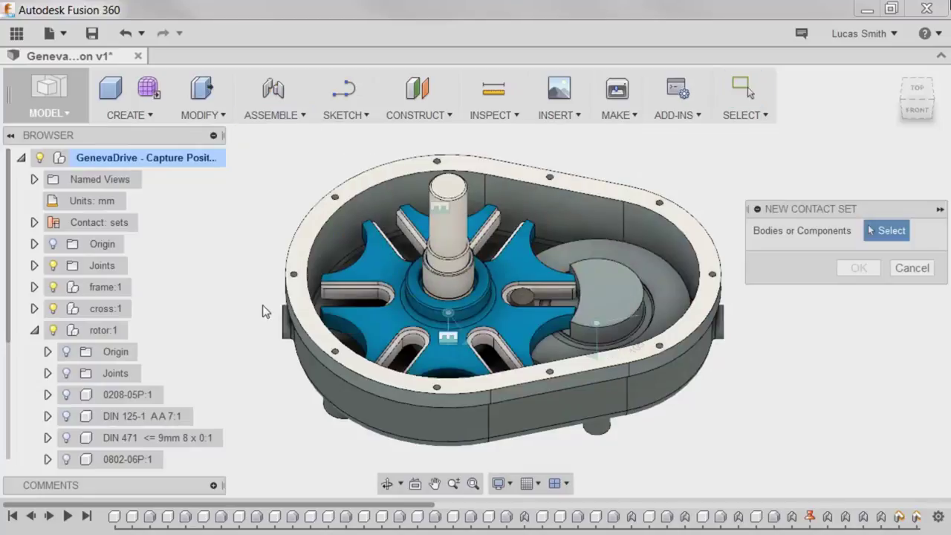
click(514, 321)
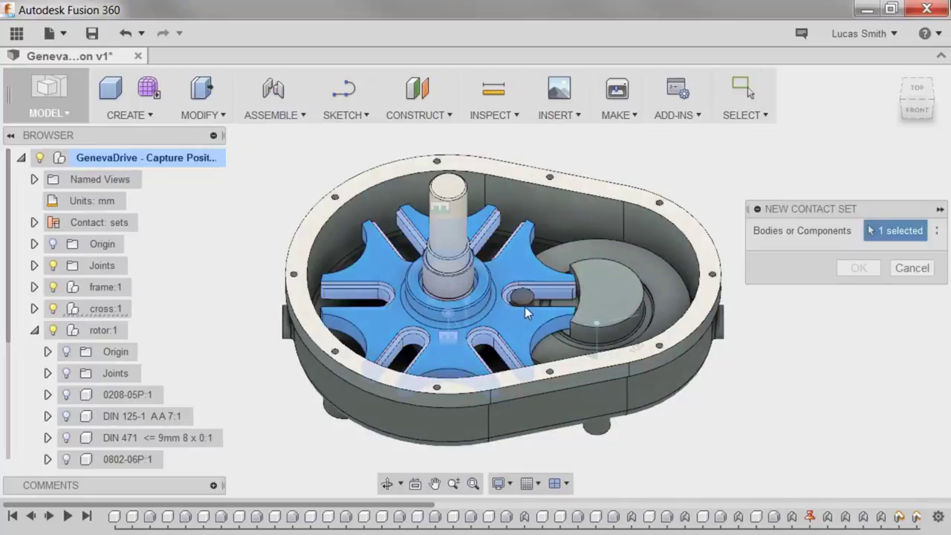
click(528, 302)
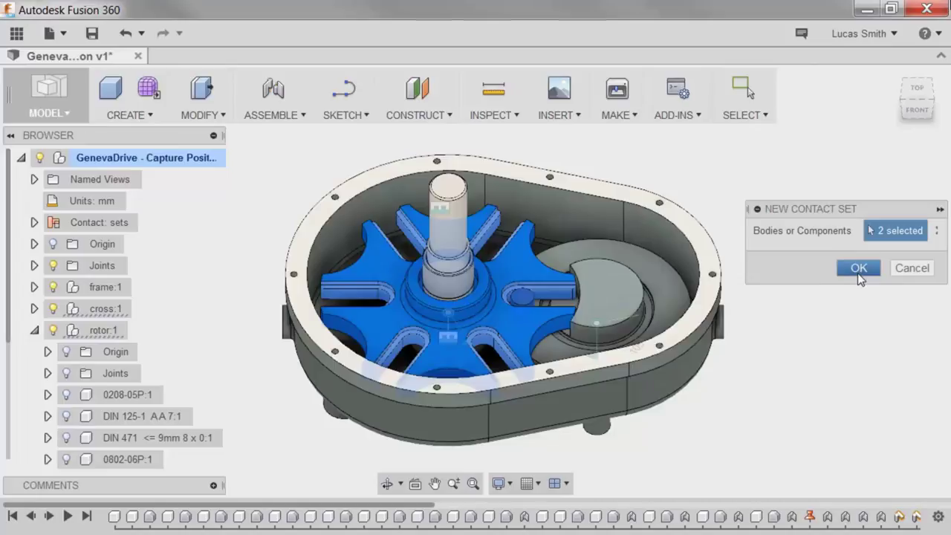
click(858, 269)
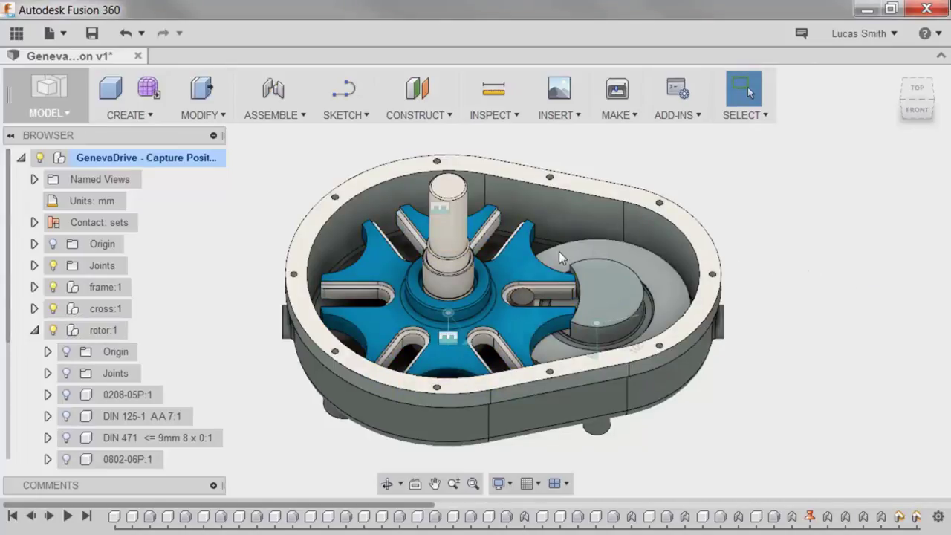